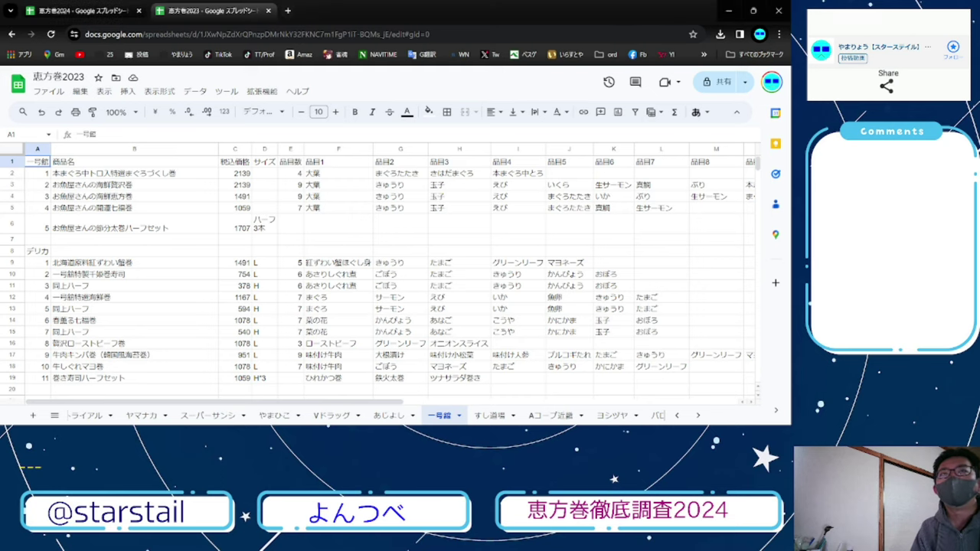
Examine the first two products on the 恵方巻2023 一号館 sheet, from price through the ingredient columns
{"action": "left_click", "coordinate": [11, 173]}
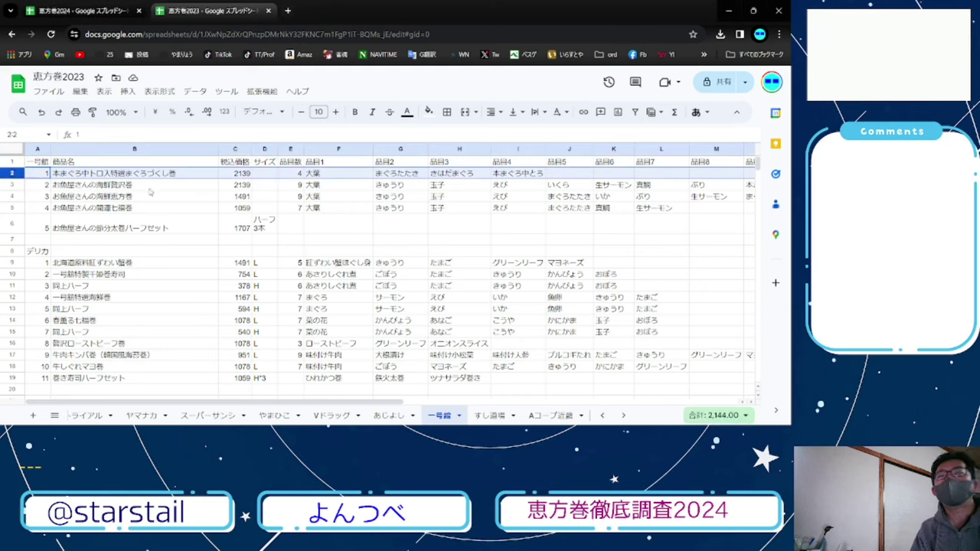
{"action": "left_click", "coordinate": [244, 186]}
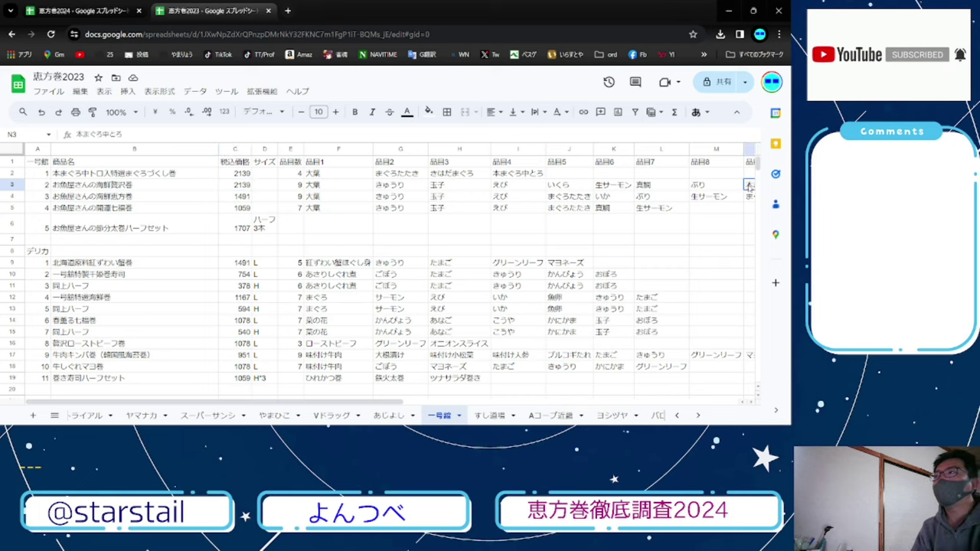
{"action": "left_click", "coordinate": [749, 187]}
{"action": "key", "text": "Left"}
{"action": "key", "text": "Left"}
{"action": "key", "text": "Left"}
{"action": "key", "text": "Left"}
{"action": "key", "text": "Left"}
{"action": "key", "text": "Left"}
{"action": "key", "text": "Left"}
{"action": "key", "text": "Left"}
{"action": "key", "text": "Left"}
{"action": "key", "text": "Left"}
{"action": "key", "text": "Left"}
{"action": "key", "text": "Left"}
{"action": "key", "text": "Left"}
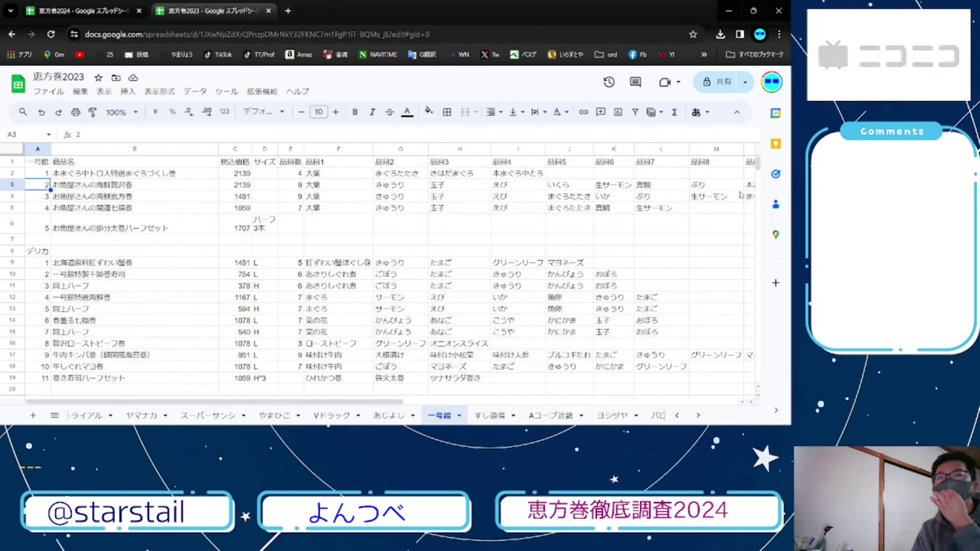
Review the remaining お魚屋さん products and their prices in rows 4 to 6 of the 2023 sheet
{"action": "left_click", "coordinate": [105, 174]}
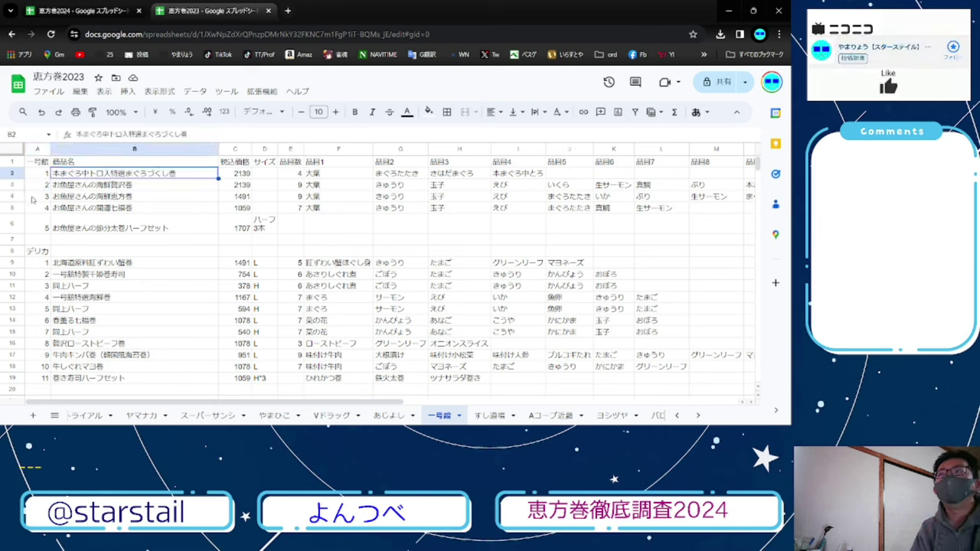
{"action": "key", "text": "Down"}
{"action": "key", "text": "Down"}
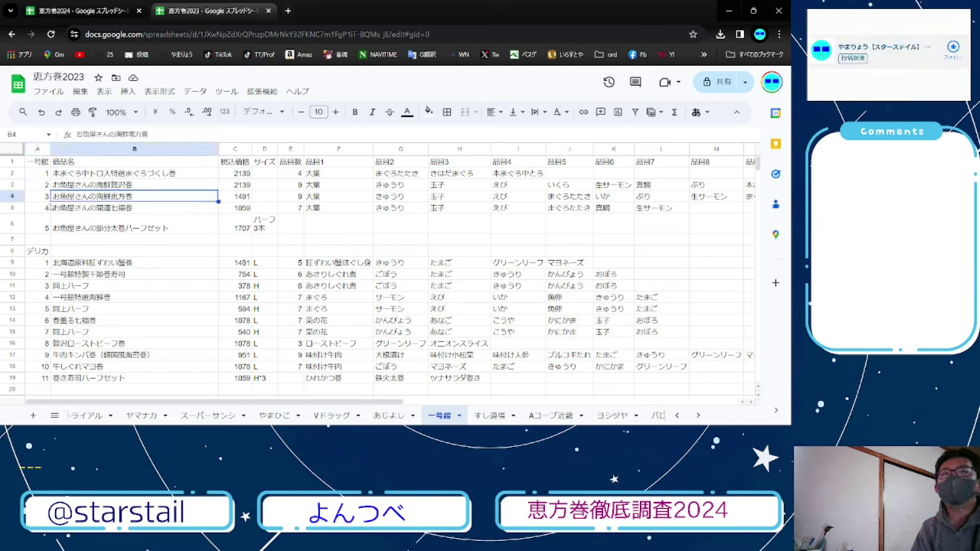
{"action": "left_click", "coordinate": [247, 196]}
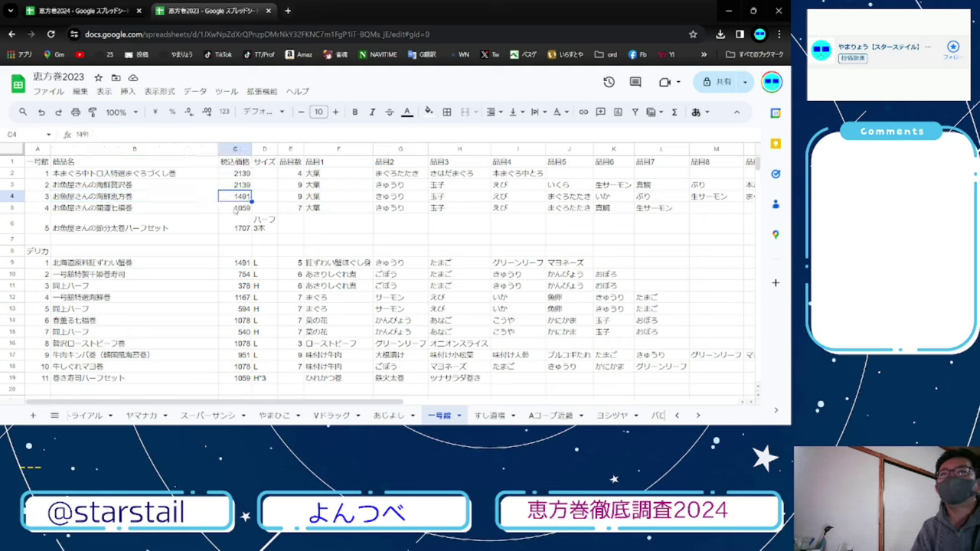
{"action": "left_click", "coordinate": [12, 207]}
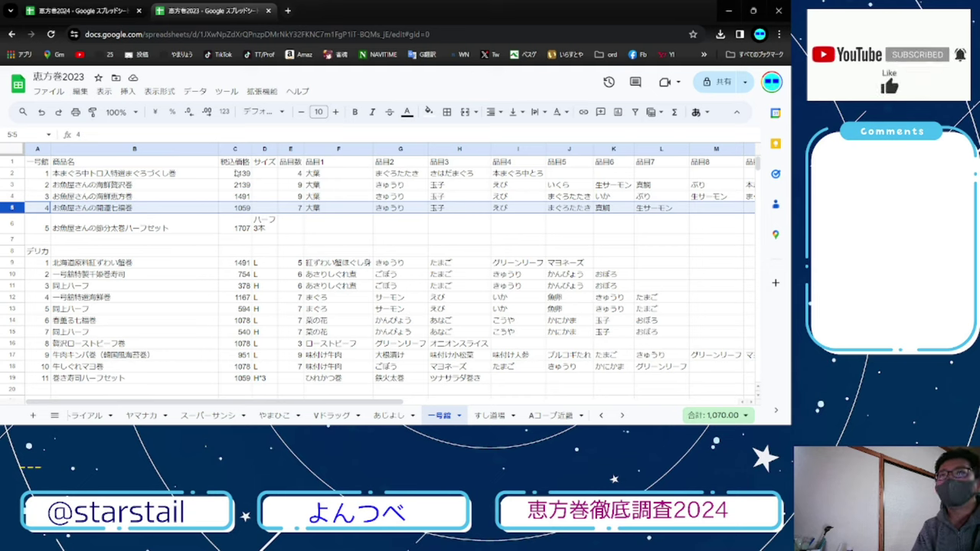
{"action": "left_click_drag", "start_coordinate": [13, 173], "coordinate": [13, 206]}
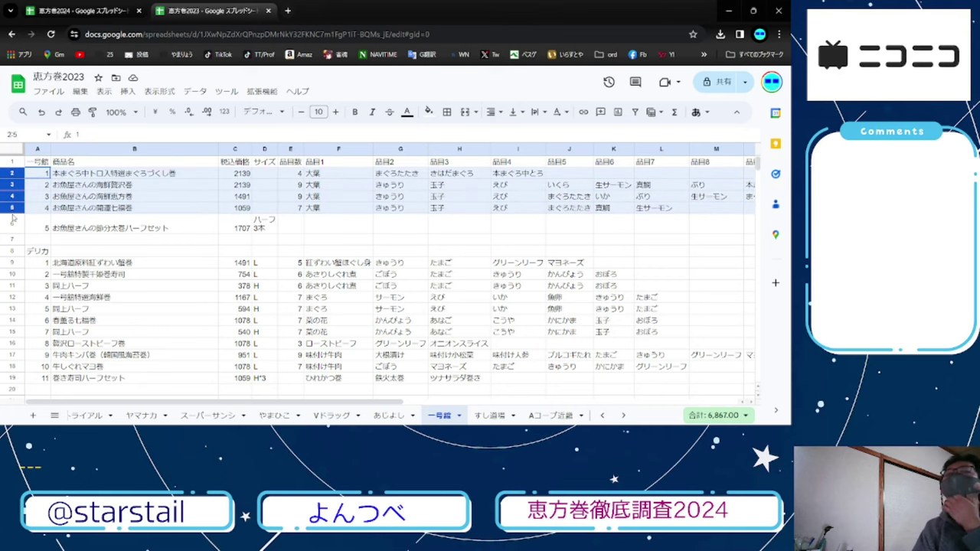
{"action": "left_click", "coordinate": [4, 227], "text": "shift"}
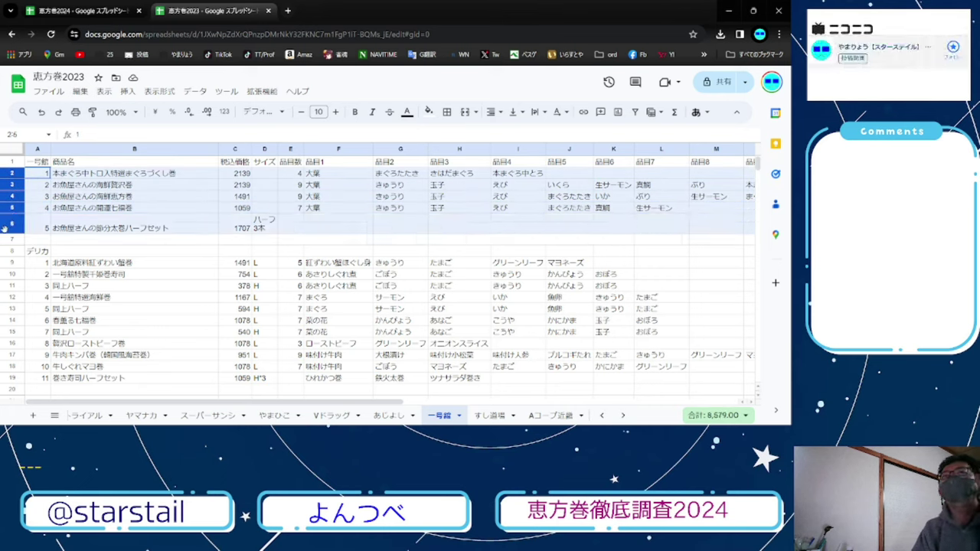
{"action": "left_click", "coordinate": [87, 241]}
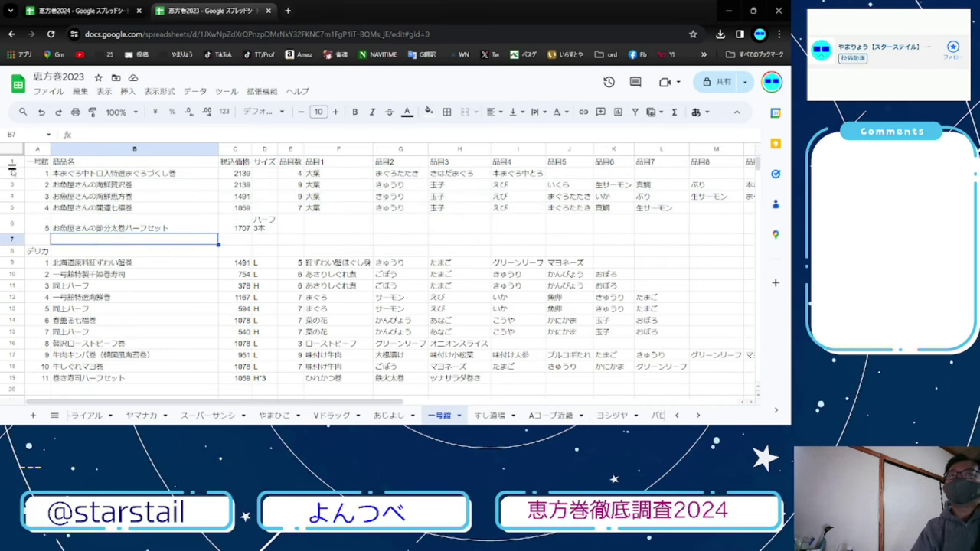
Examine the デリカ section of the 2023 sheet, checking each roll's price, size and ingredients
{"action": "scroll", "coordinate": [69, 243], "scroll_direction": "down", "scroll_amount": 2}
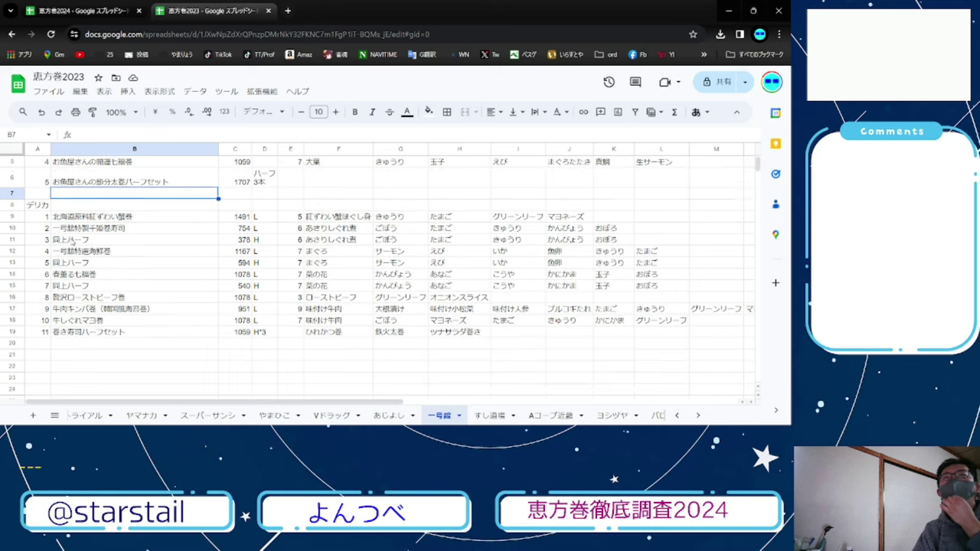
{"action": "left_click", "coordinate": [78, 220]}
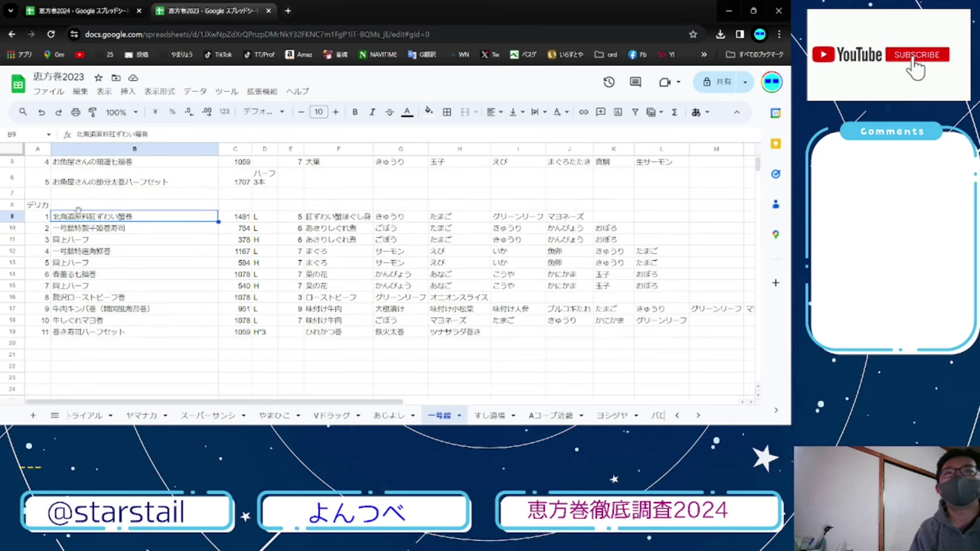
{"action": "left_click", "coordinate": [13, 228]}
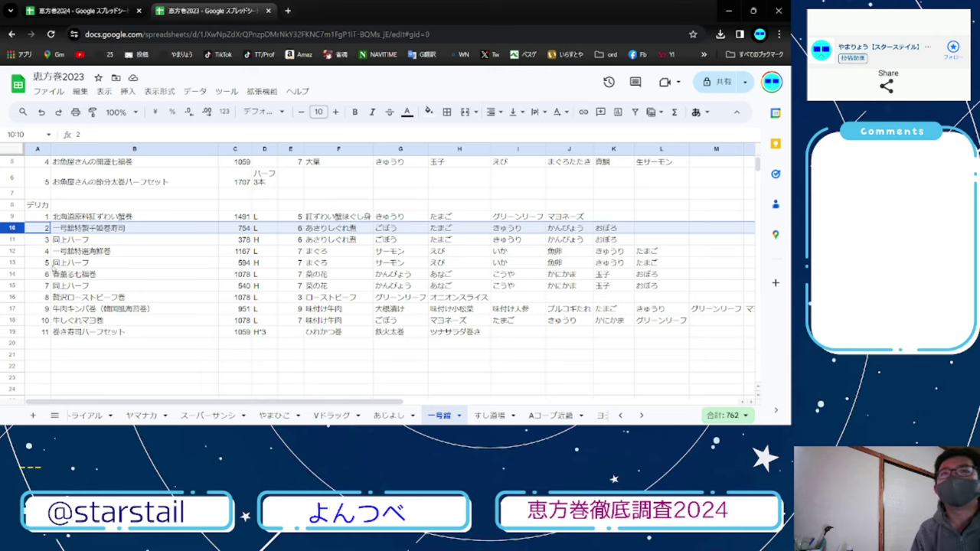
{"action": "left_click", "coordinate": [15, 251]}
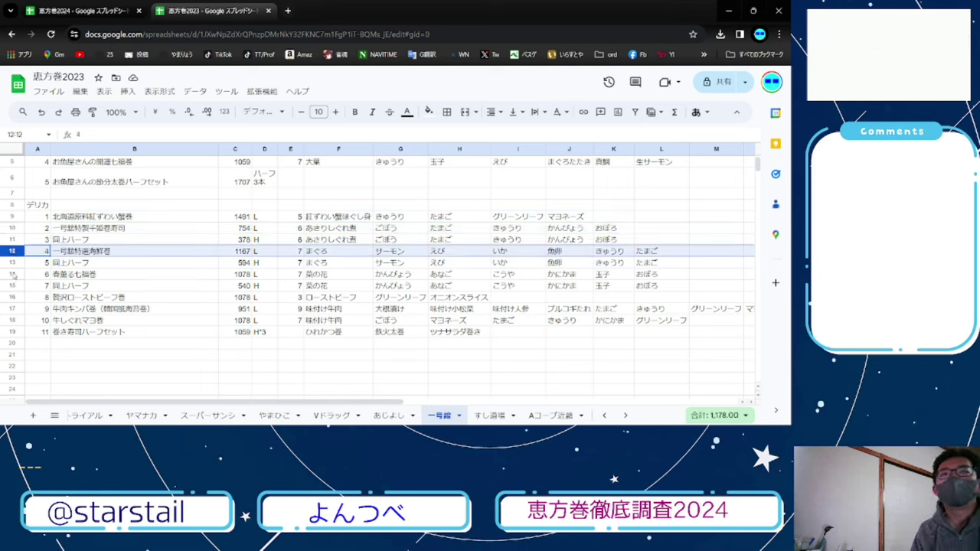
{"action": "left_click", "coordinate": [13, 274]}
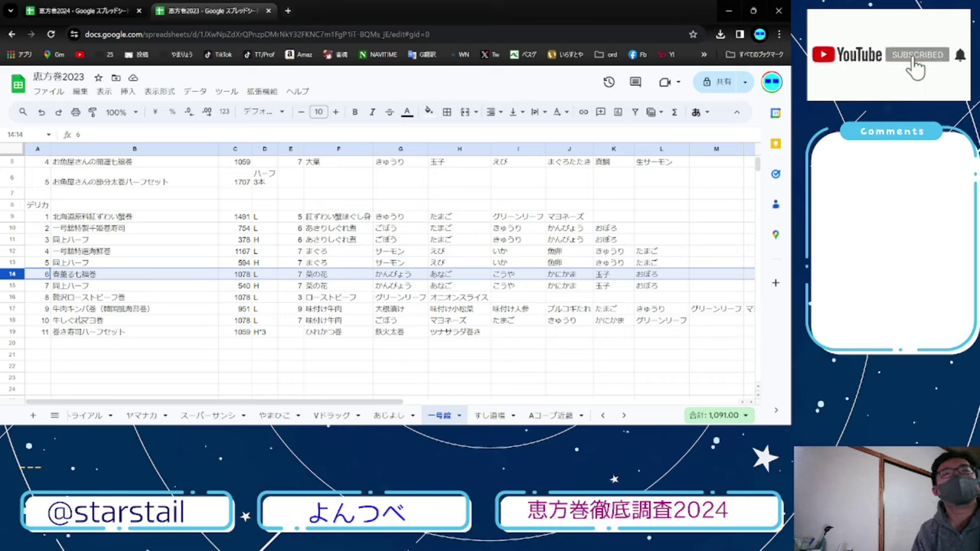
{"action": "left_click", "coordinate": [13, 308]}
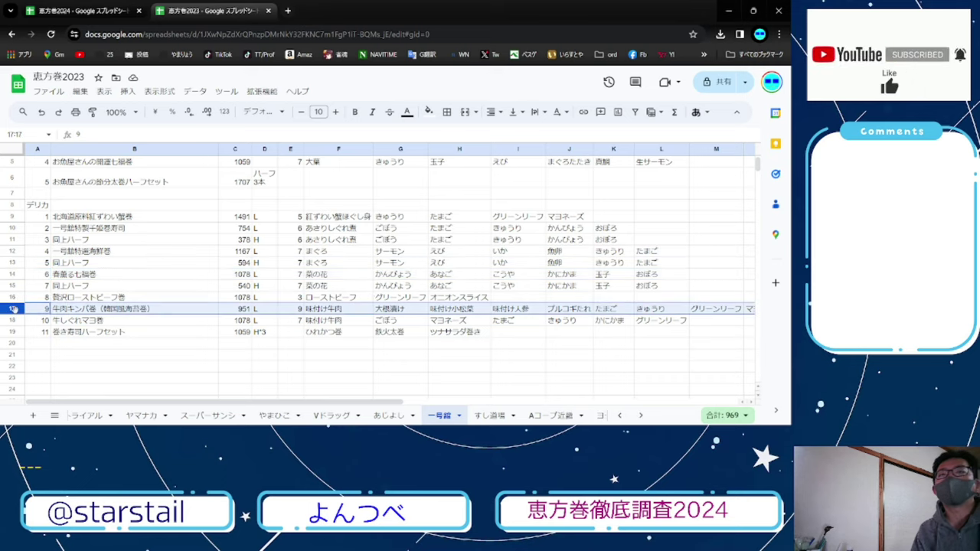
{"action": "mouse_move", "coordinate": [11, 299]}
{"action": "left_mouse_down"}
{"action": "mouse_move", "coordinate": [9, 320]}
{"action": "mouse_move", "coordinate": [8, 274]}
{"action": "mouse_move", "coordinate": [4, 309]}
{"action": "mouse_move", "coordinate": [8, 298]}
{"action": "left_mouse_up"}
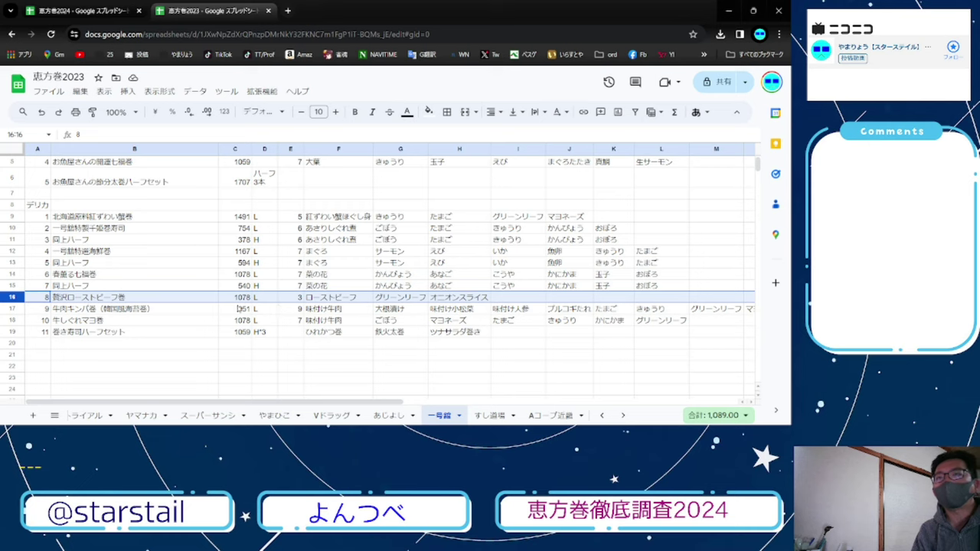
{"action": "left_click", "coordinate": [240, 308]}
{"action": "left_click_drag", "start_coordinate": [242, 239], "coordinate": [241, 297]}
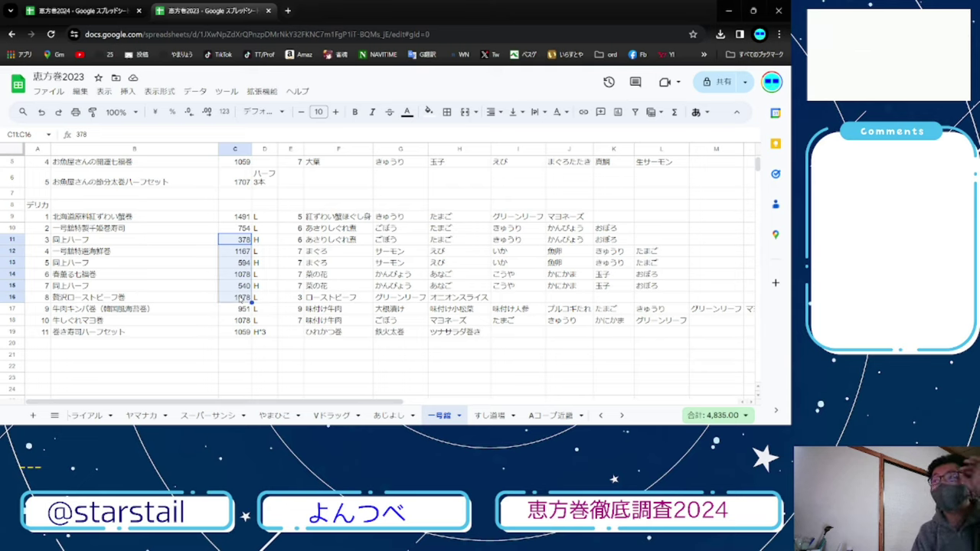
{"action": "left_click", "coordinate": [487, 253]}
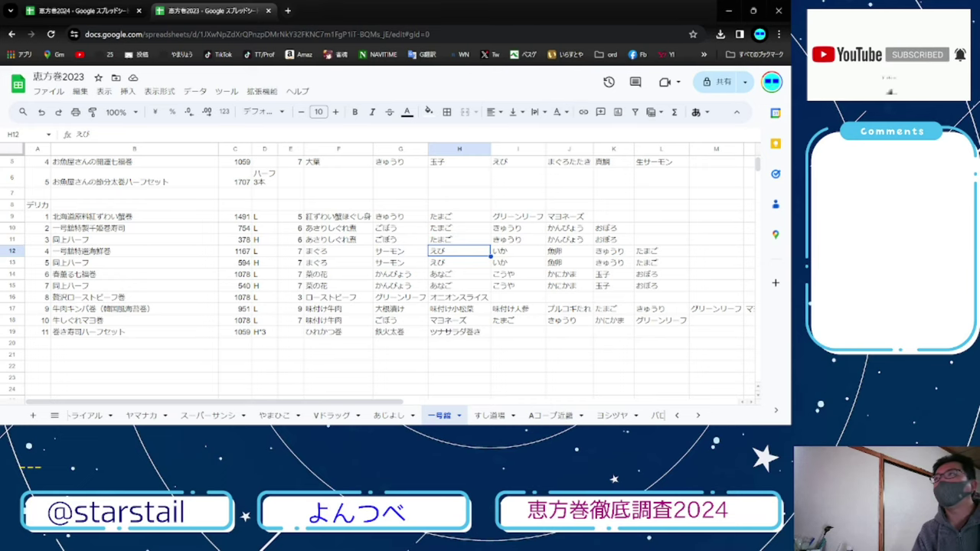
Switch to the 恵方巻2024 spreadsheet, set its zoom to 150% and show the browser in full screen
{"action": "left_click", "coordinate": [80, 10]}
{"action": "left_click", "coordinate": [121, 111]}
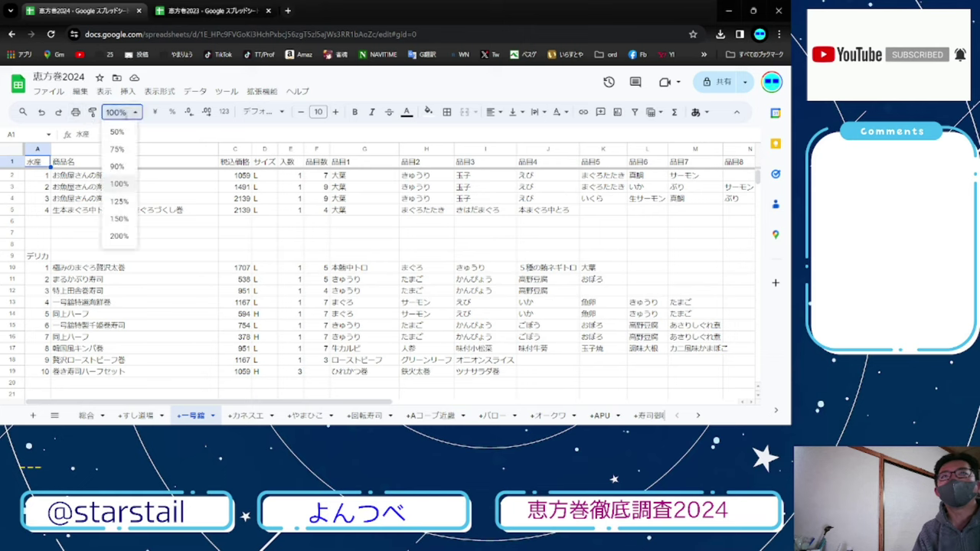
{"action": "left_click", "coordinate": [120, 218]}
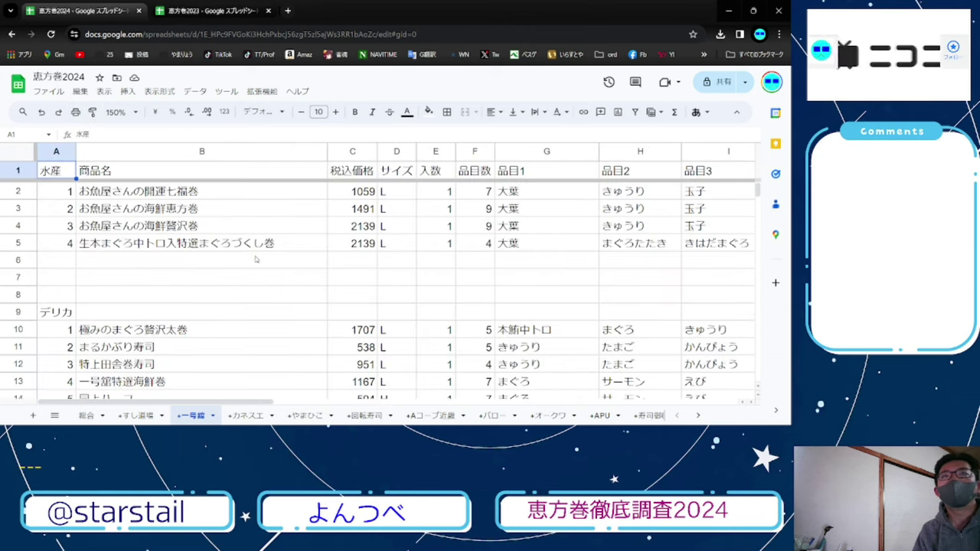
{"action": "key", "text": "F11"}
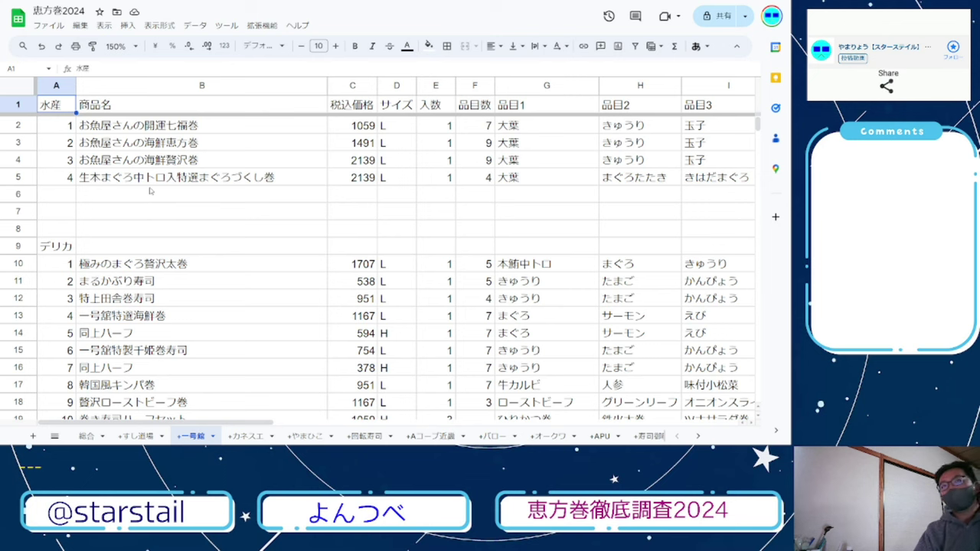
Set the 恵方巻2023 spreadsheet's zoom to 150% at its first rows and return to the 2024 spreadsheet
{"action": "key", "text": "ctrl+Tab"}
{"action": "scroll", "coordinate": [377, 204], "scroll_direction": "up", "scroll_amount": 2}
{"action": "key", "text": "ctrl+shift+Tab"}
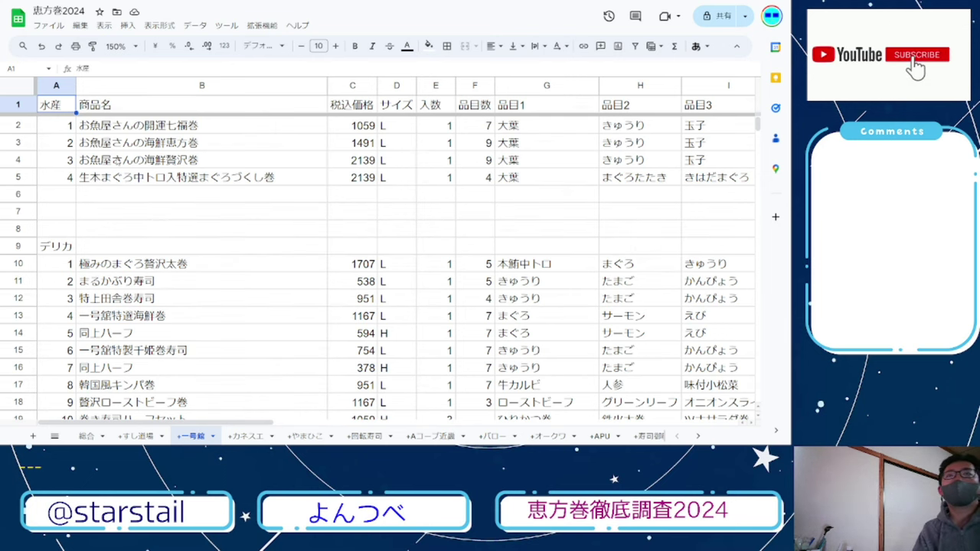
Compare the 一号館 product lists of the 2023 and 2024 spreadsheets
{"action": "key", "text": "ctrl+Tab"}
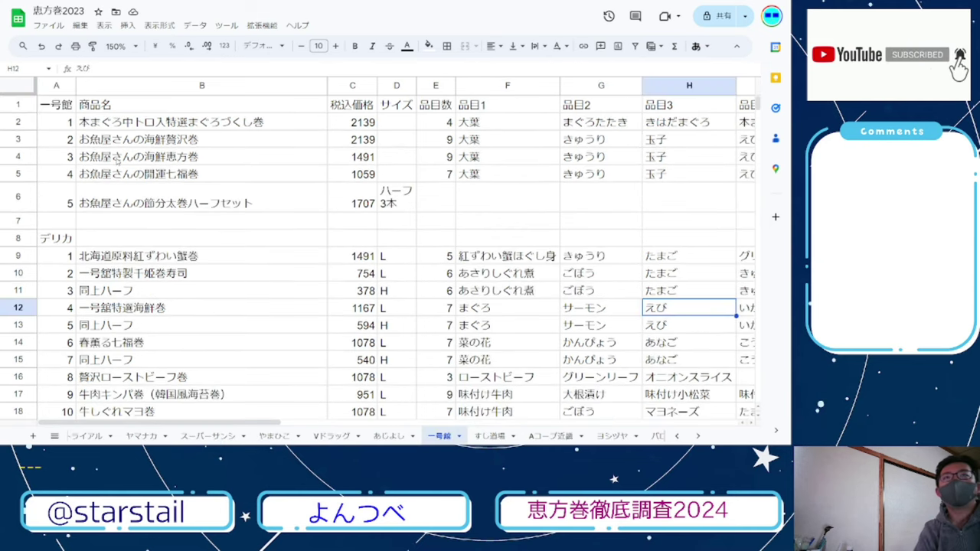
{"action": "key", "text": "ctrl+shift+Tab"}
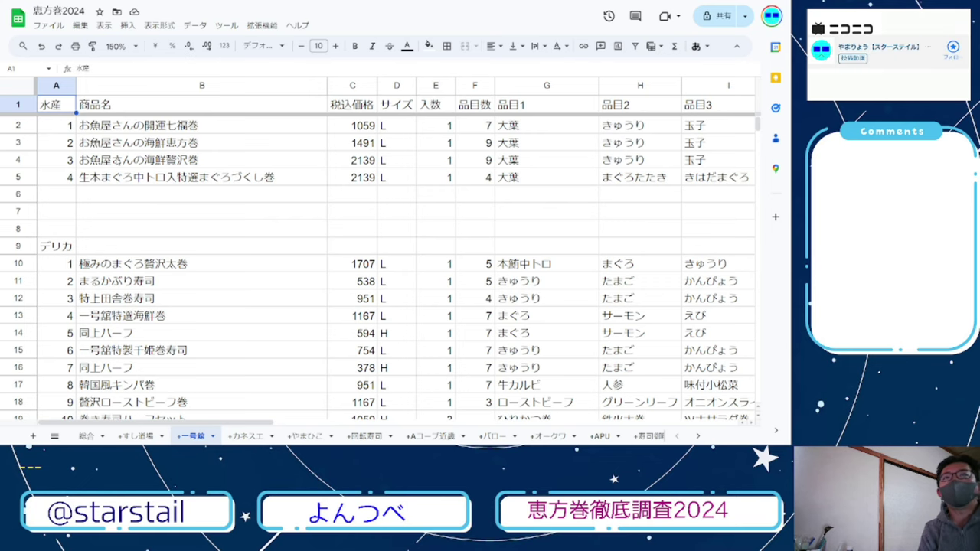
{"action": "key", "text": "ctrl+Tab"}
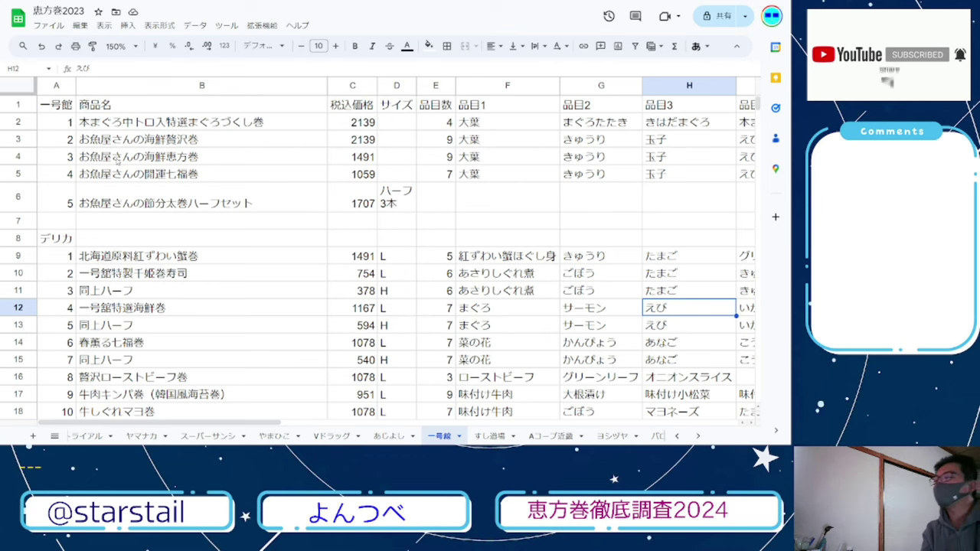
{"action": "key", "text": "ctrl+Tab"}
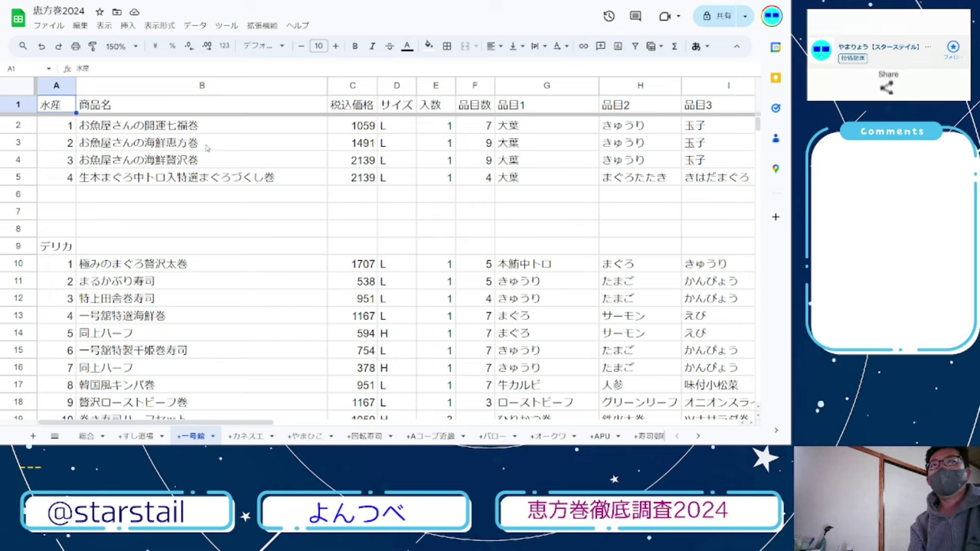
Examine the prices and ingredient columns of the 水産 products in rows 2 to 5 of the 2024 sheet
{"action": "left_click", "coordinate": [24, 124]}
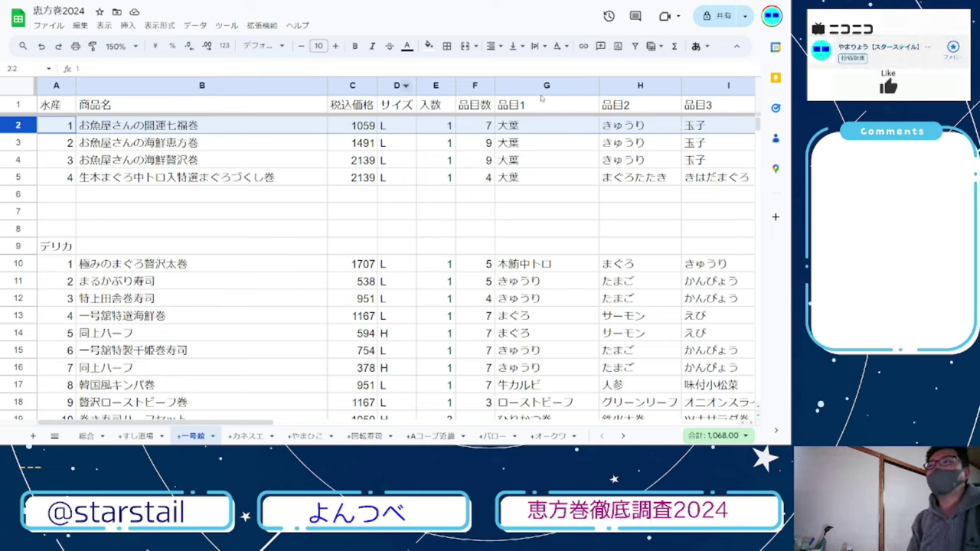
{"action": "left_click_drag", "start_coordinate": [246, 426], "coordinate": [394, 436]}
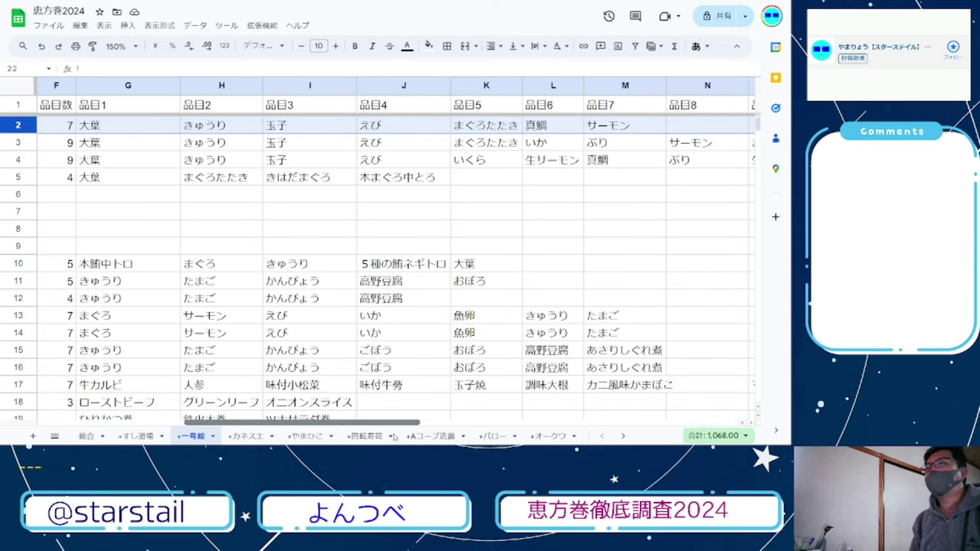
{"action": "left_click_drag", "start_coordinate": [393, 422], "coordinate": [272, 422]}
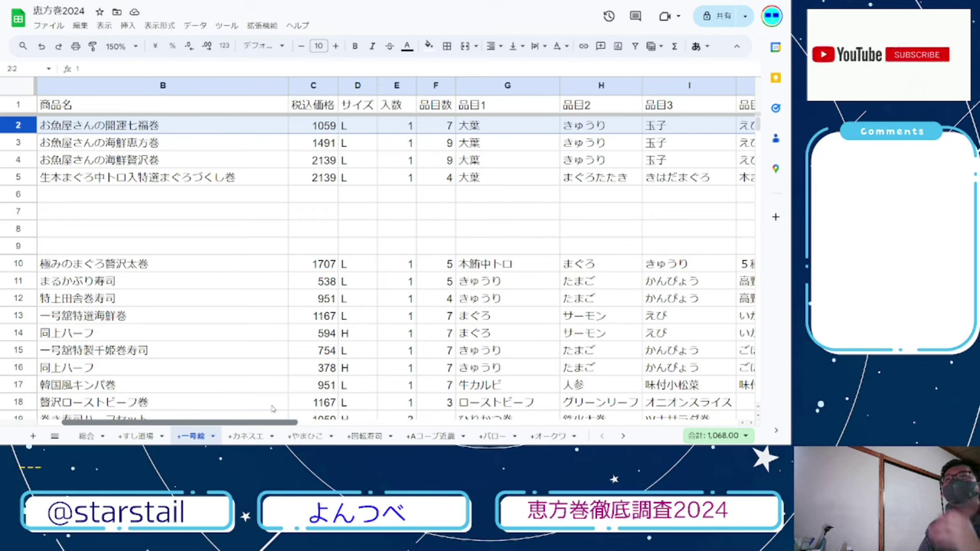
{"action": "left_click", "coordinate": [334, 141]}
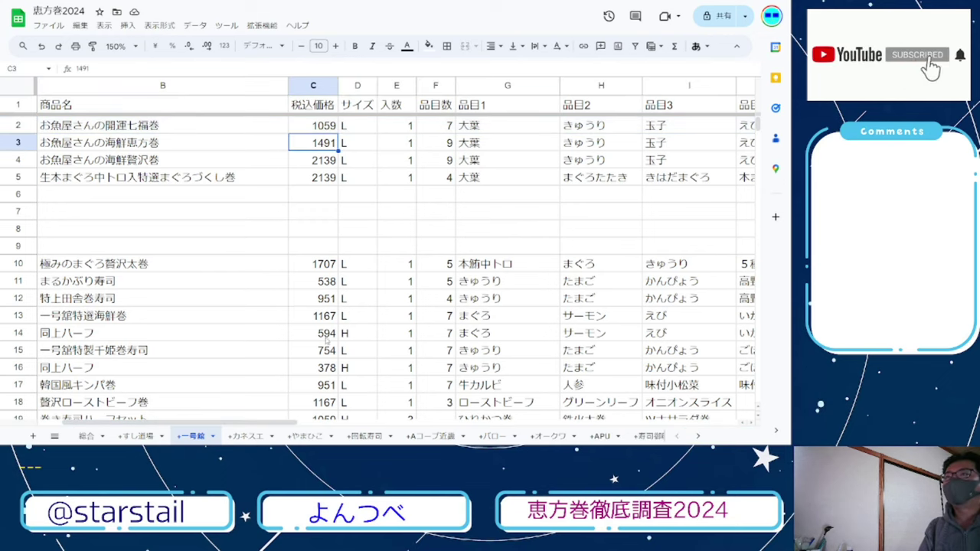
{"action": "mouse_move", "coordinate": [281, 422]}
{"action": "left_mouse_down"}
{"action": "mouse_move", "coordinate": [450, 430]}
{"action": "mouse_move", "coordinate": [265, 430]}
{"action": "left_mouse_up"}
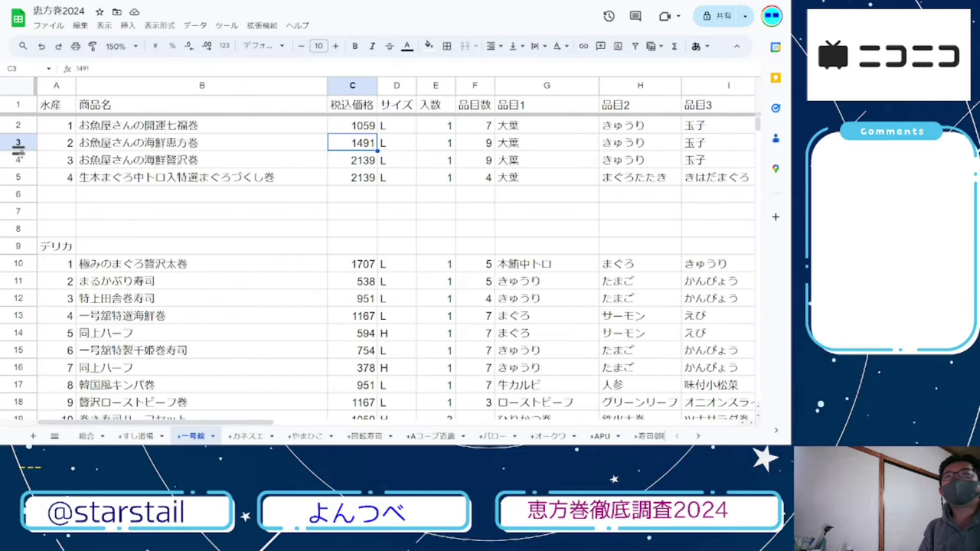
{"action": "left_click", "coordinate": [23, 181]}
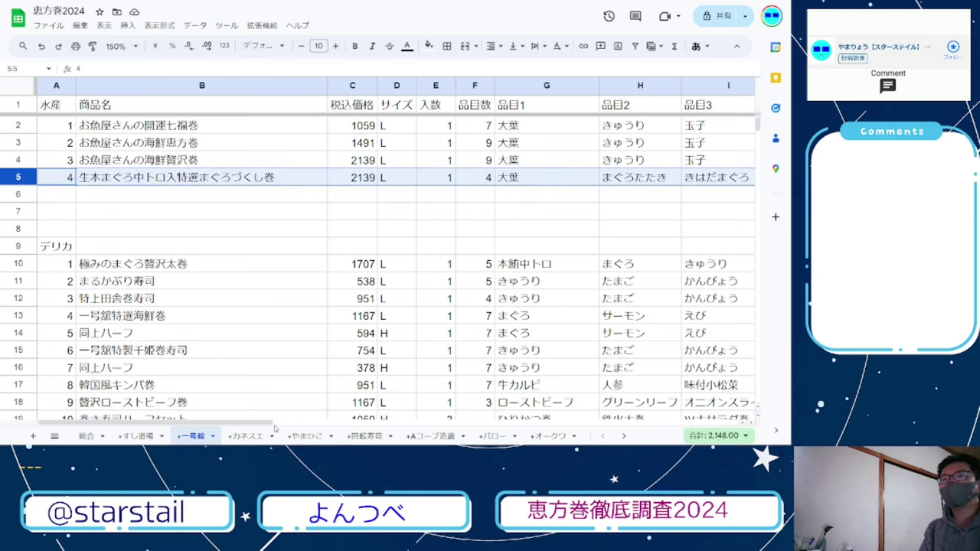
{"action": "left_click_drag", "start_coordinate": [267, 426], "coordinate": [251, 407]}
Check the tax-included prices of the first four products on the 2023 sheet against the 2024 list
{"action": "key", "text": "ctrl+Tab"}
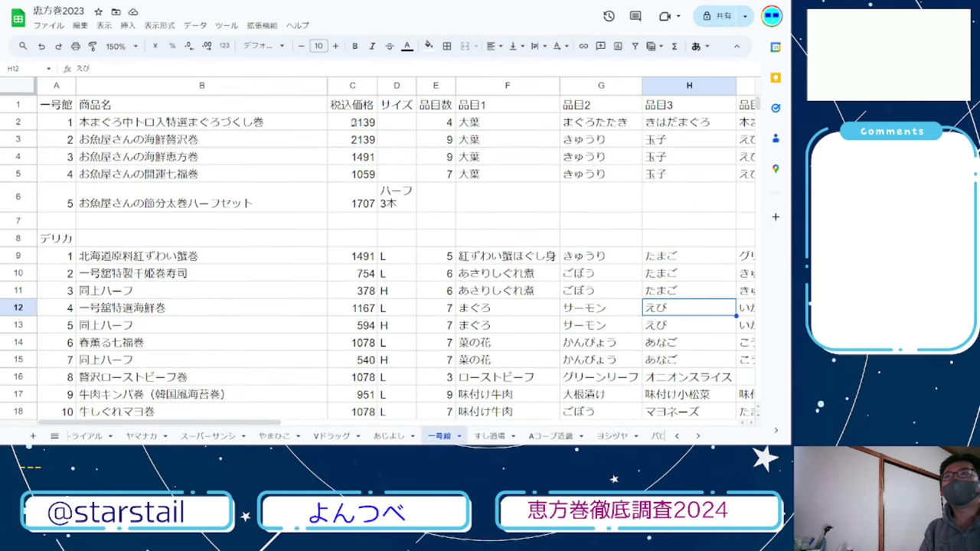
{"action": "left_click_drag", "start_coordinate": [353, 121], "coordinate": [353, 140]}
{"action": "key", "text": "ctrl+Tab"}
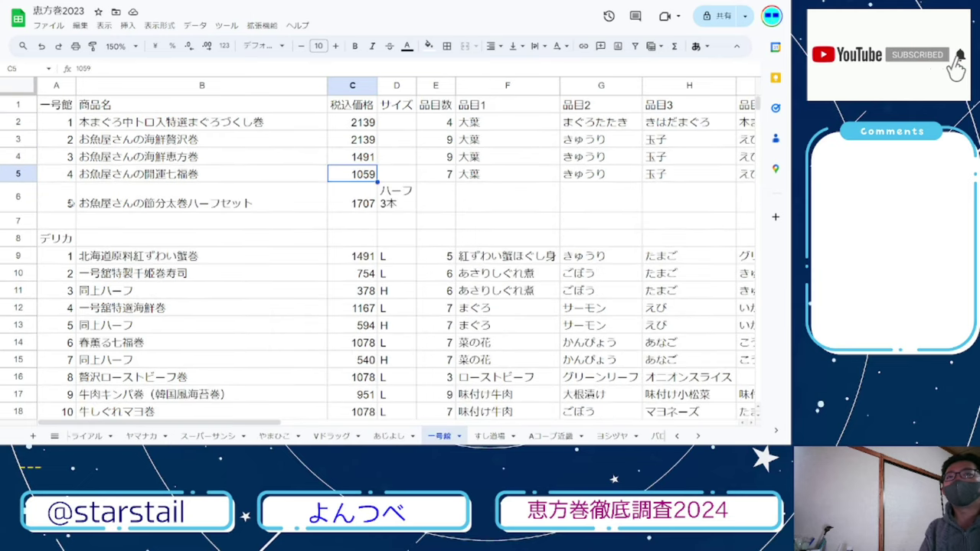
Compare the 節分太巻ハーフセット row of the 2023 sheet with 極みのまぐろ贅沢太巻, the first デリカ product of the 2024 sheet
{"action": "left_click", "coordinate": [26, 201]}
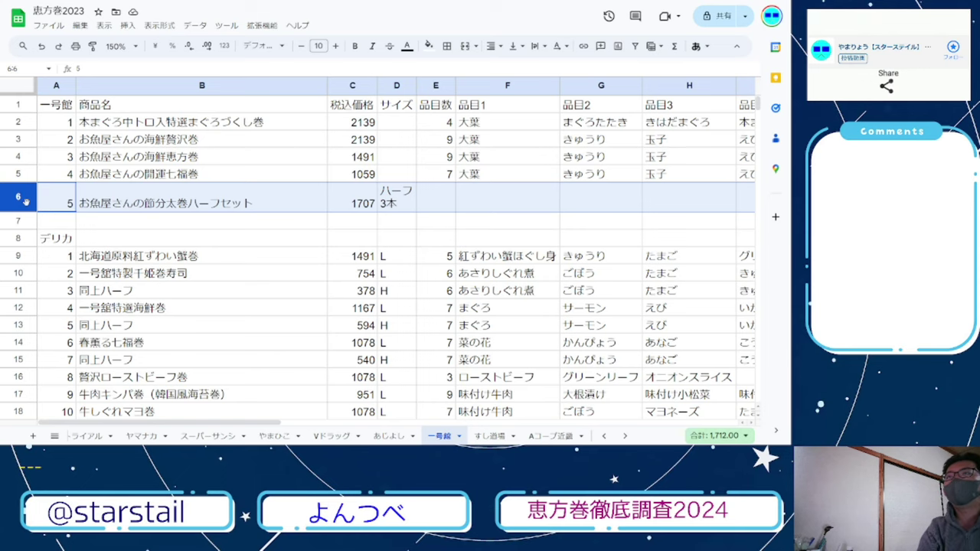
{"action": "key", "text": "alt+Tab"}
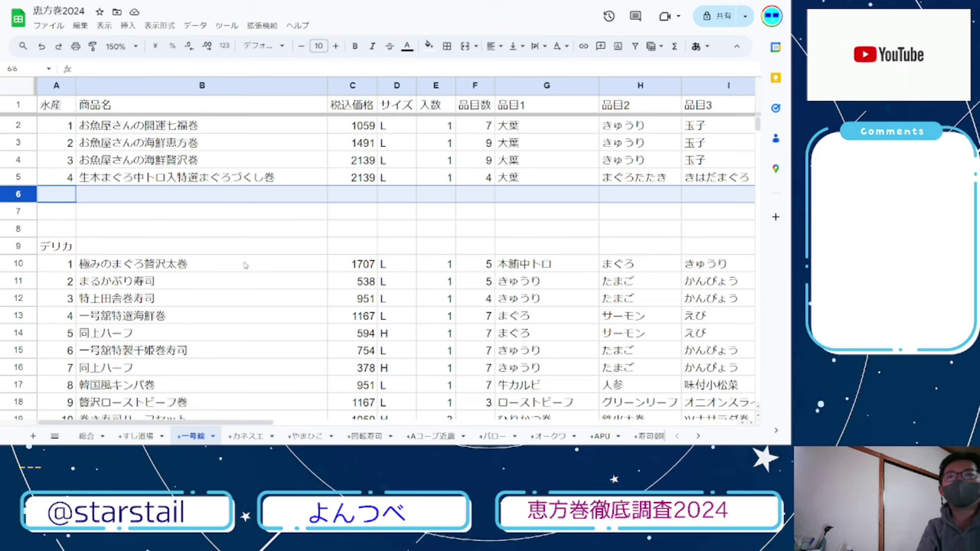
{"action": "scroll", "coordinate": [253, 269], "scroll_direction": "down", "scroll_amount": 2}
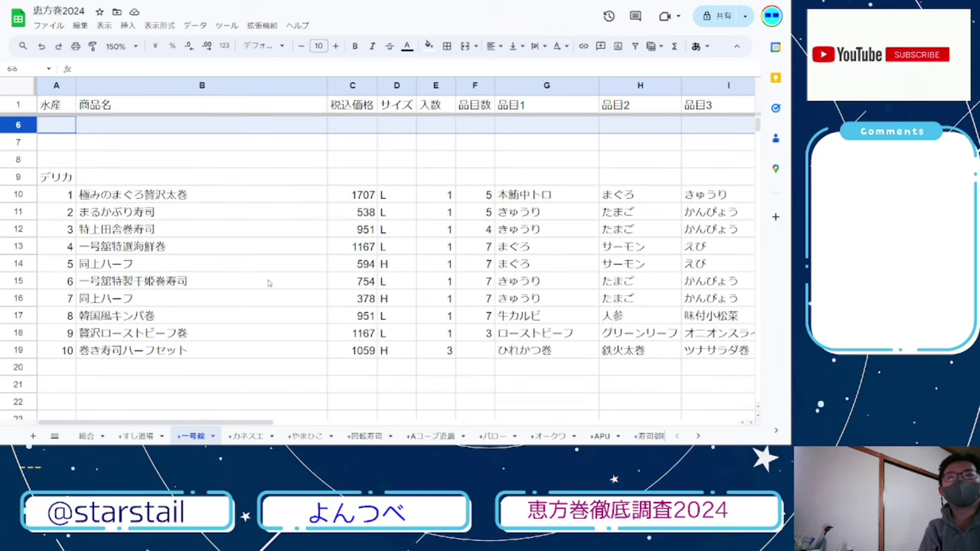
{"action": "left_click", "coordinate": [18, 195]}
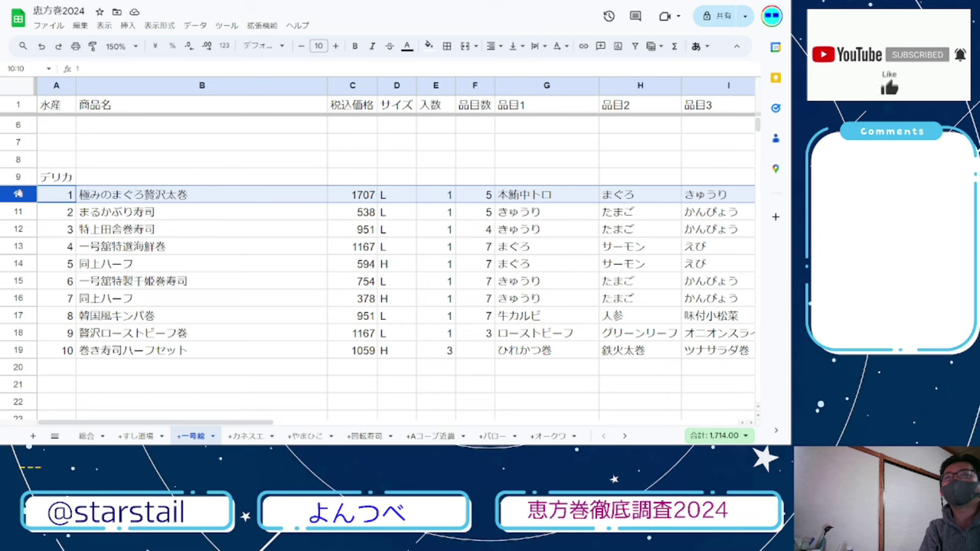
{"action": "scroll", "coordinate": [18, 194], "scroll_direction": "up", "scroll_amount": 1}
{"action": "scroll", "coordinate": [19, 195], "scroll_direction": "down", "scroll_amount": 1}
Check the 2023 デリカ product 北海道原料紅ずわい蟹巻 against the 水産 and デリカ lists of the 2024 sheet
{"action": "key", "text": "ctrl+Tab"}
{"action": "left_click", "coordinate": [23, 254]}
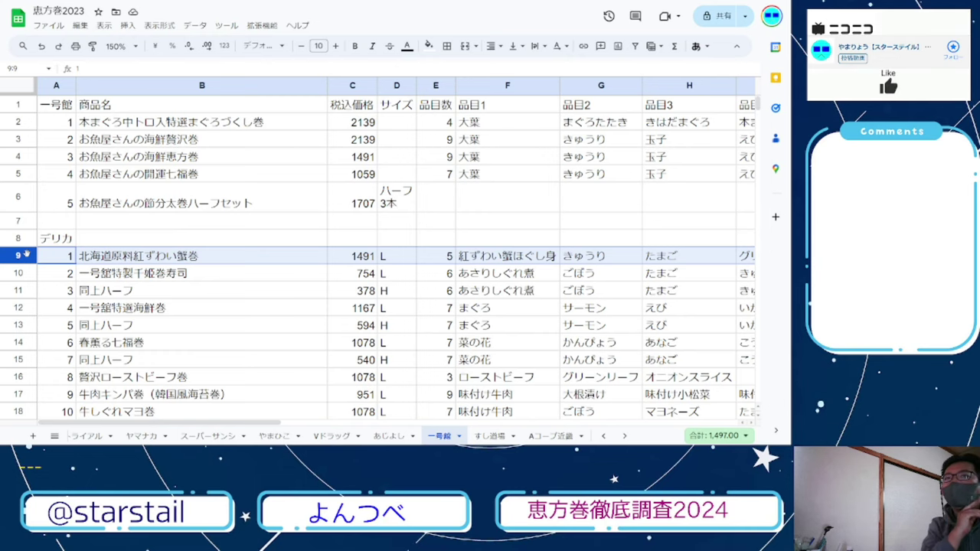
{"action": "key", "text": "ctrl+shift+Tab"}
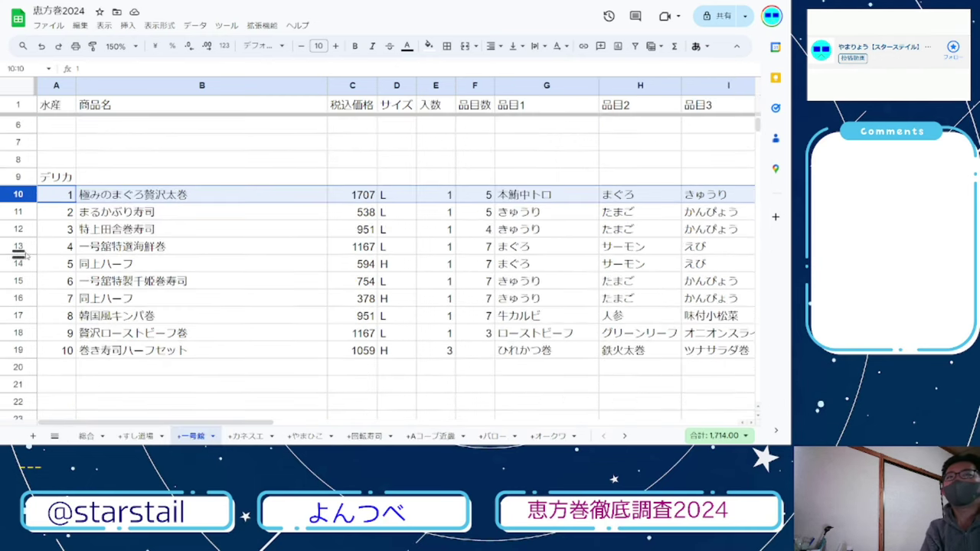
{"action": "scroll", "coordinate": [129, 227], "scroll_direction": "up", "scroll_amount": 2}
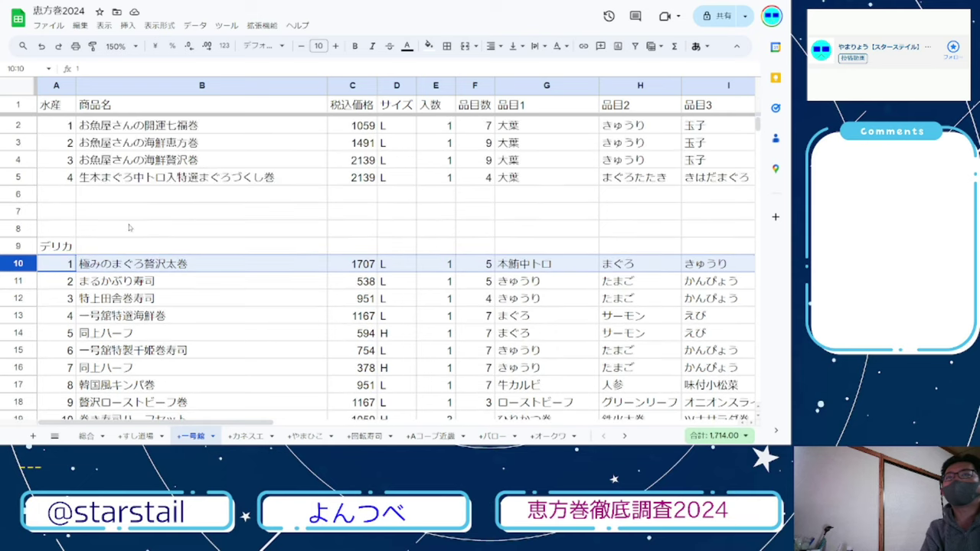
{"action": "left_click", "coordinate": [31, 177]}
{"action": "left_click", "coordinate": [18, 263]}
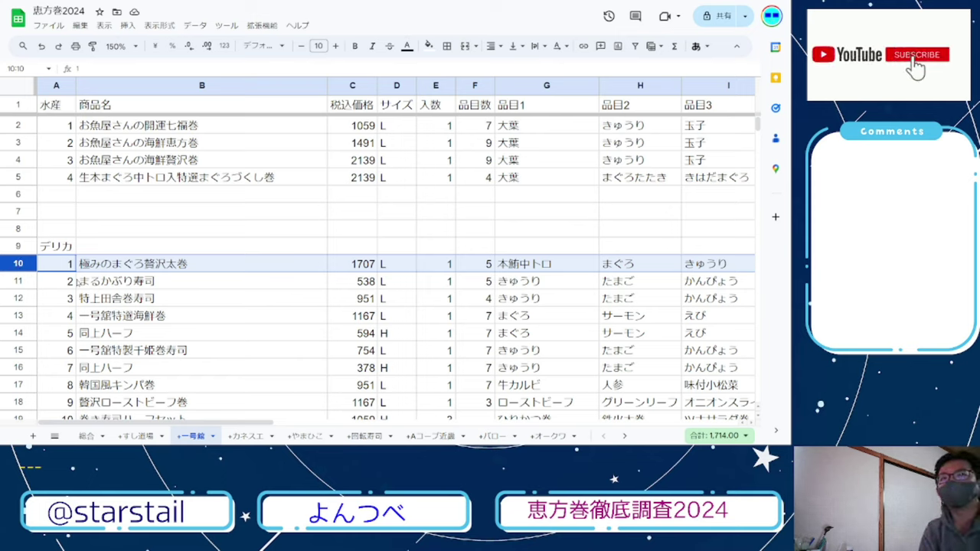
Look for the 2024 product まるかぶり寿司 in the デリカ list of the 2023 sheet and return to 2024
{"action": "left_click", "coordinate": [27, 281]}
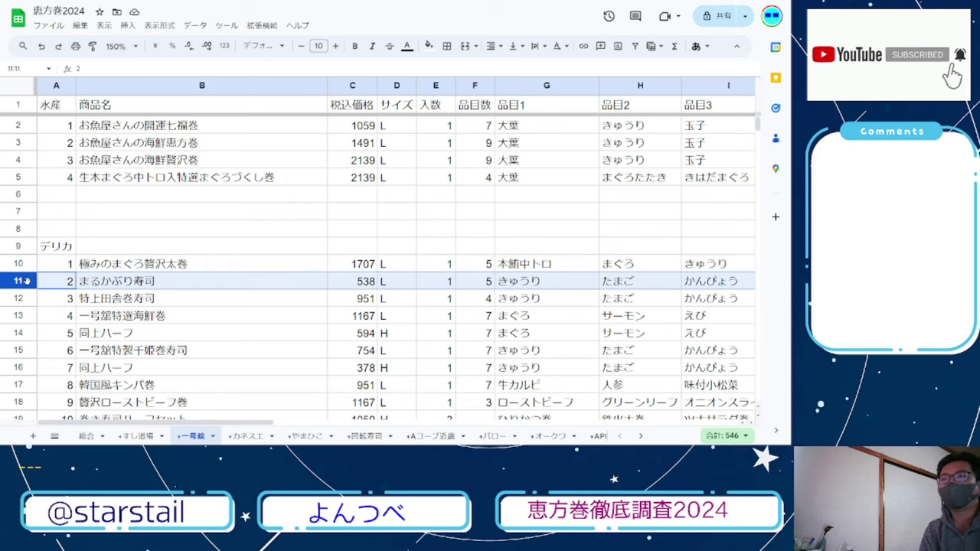
{"action": "key", "text": "ctrl+Tab"}
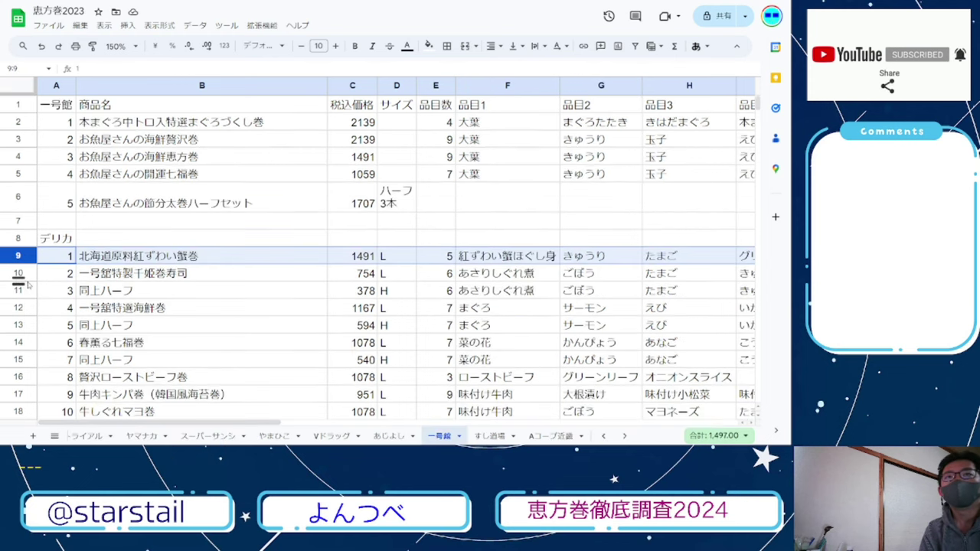
{"action": "scroll", "coordinate": [31, 287], "scroll_direction": "down", "scroll_amount": 3}
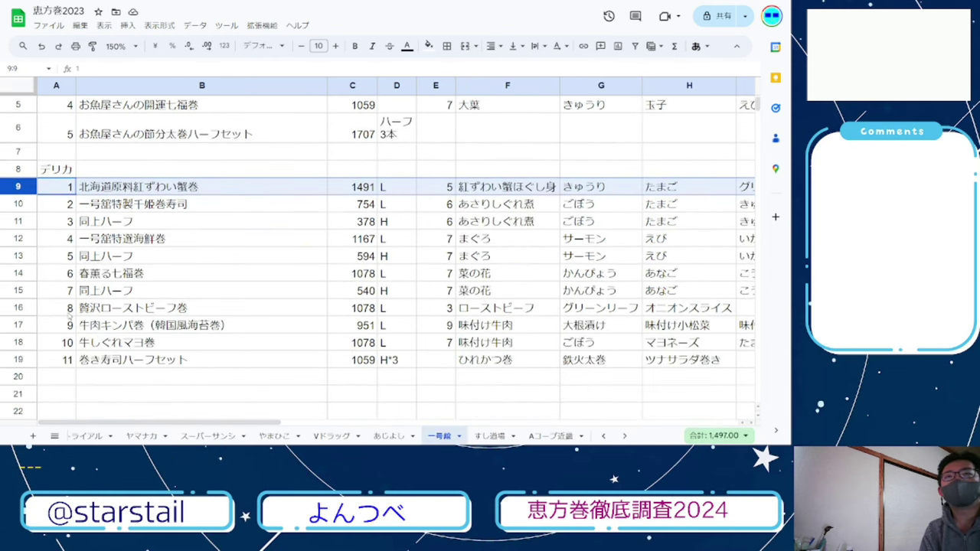
{"action": "key", "text": "ctrl+shift+Tab"}
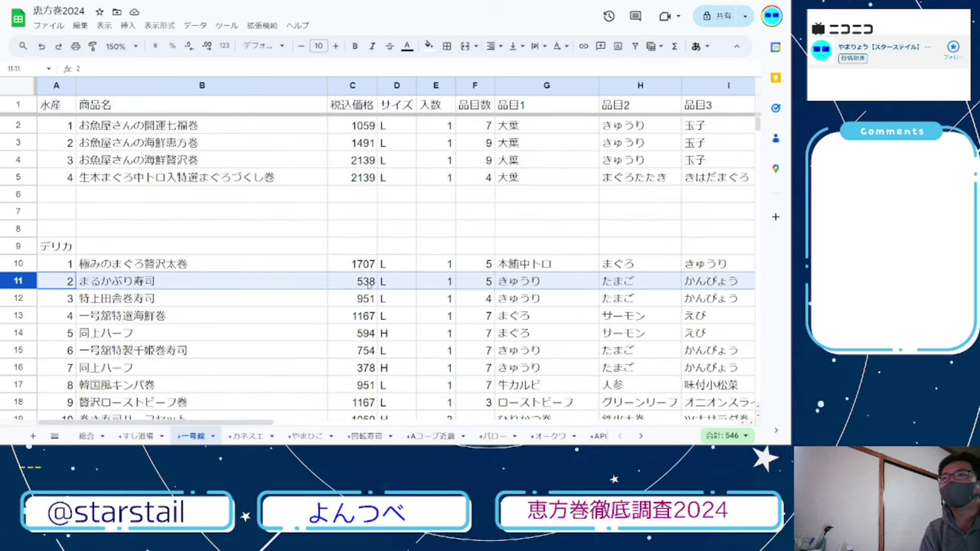
Examine the price and each ingredient of まるかぶり寿司 in row 11 of the 2024 sheet
{"action": "left_click", "coordinate": [369, 283]}
{"action": "left_click", "coordinate": [558, 282]}
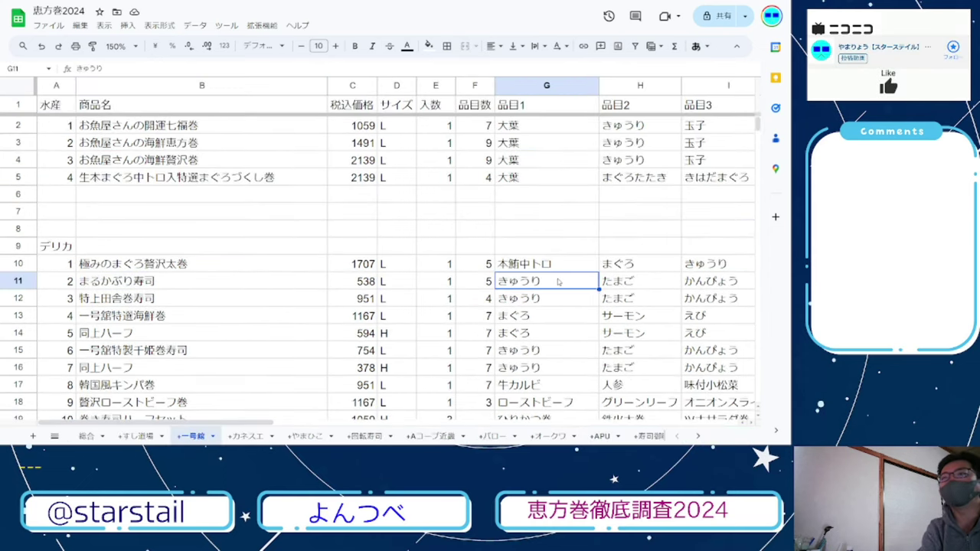
{"action": "key", "text": "Right"}
{"action": "key", "text": "Right"}
{"action": "key", "text": "Right"}
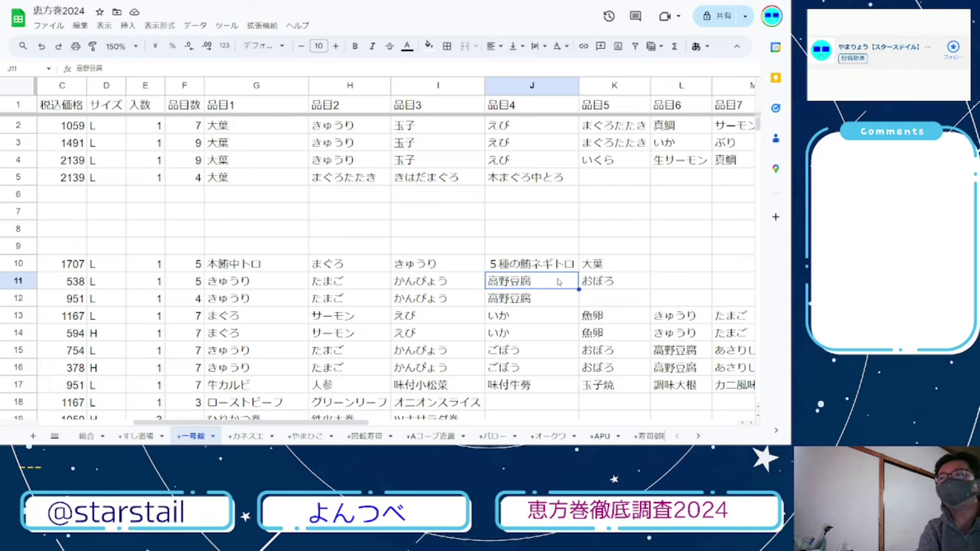
{"action": "key", "text": "Right"}
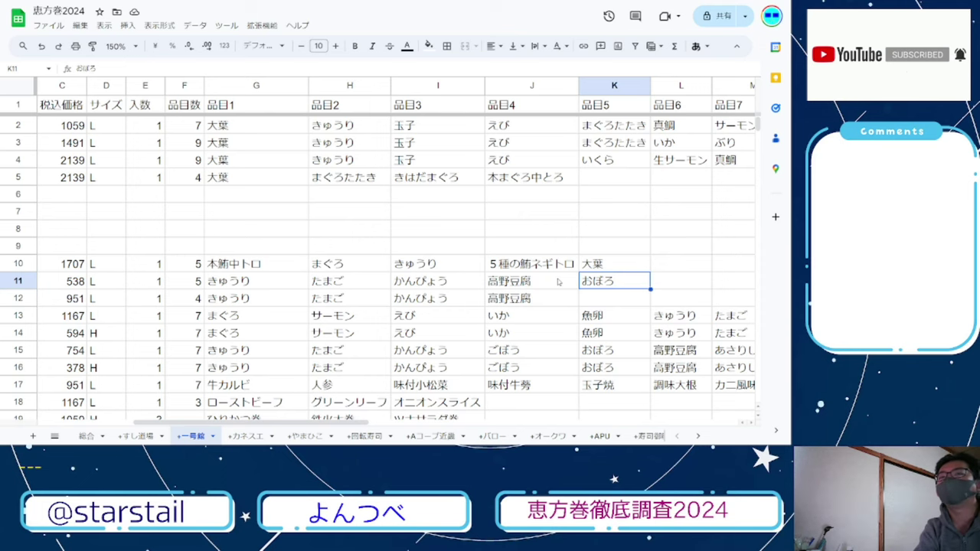
{"action": "key", "text": "Left"}
{"action": "key", "text": "Left"}
{"action": "key", "text": "Left"}
{"action": "key", "text": "Left"}
{"action": "key", "text": "Left"}
{"action": "key", "text": "Left"}
{"action": "key", "text": "Left"}
{"action": "key", "text": "Left"}
{"action": "key", "text": "Left"}
{"action": "key", "text": "Left"}
{"action": "key", "text": "Right"}
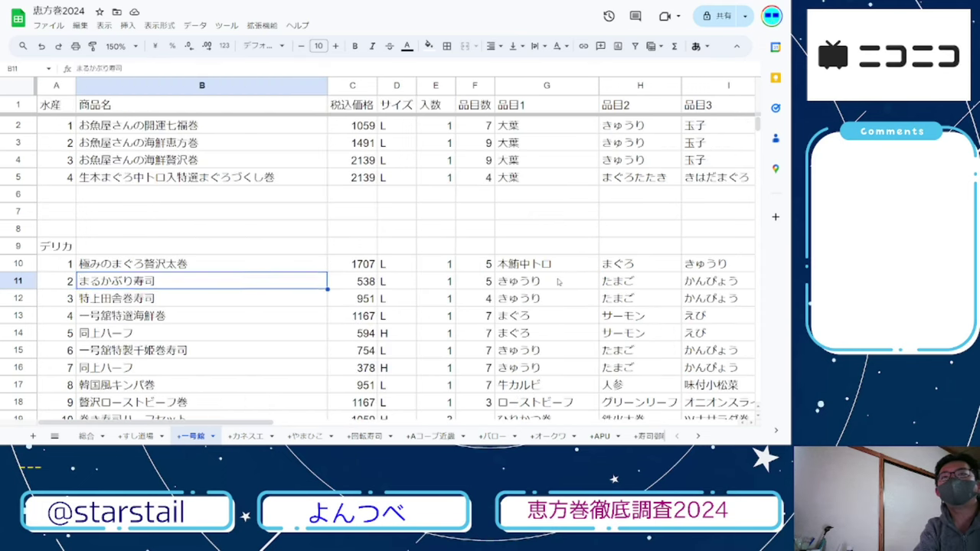
Examine the price, quantity and ingredient cells of 特上田舎巻寿司 in row 12 of the 2024 sheet
{"action": "key", "text": "Down"}
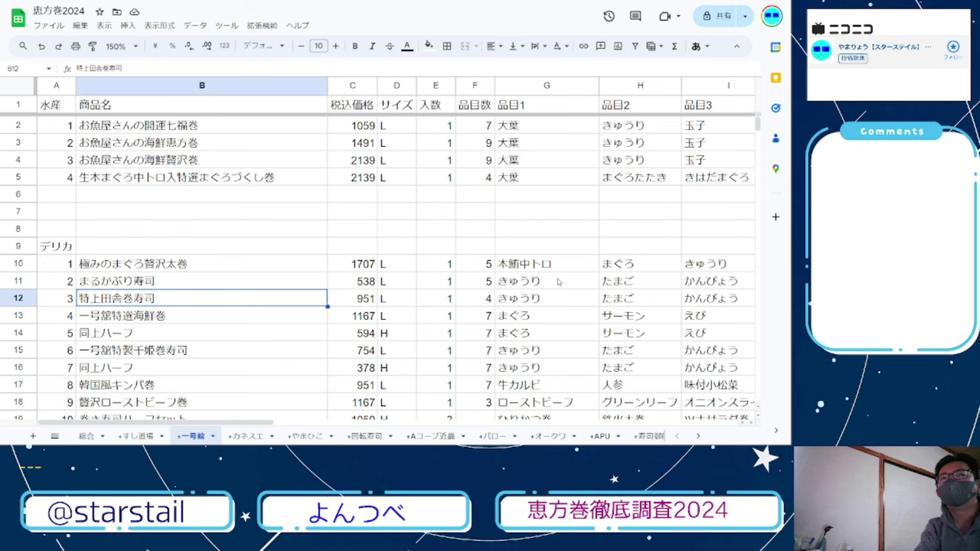
{"action": "key", "text": "Right"}
{"action": "key", "text": "Right"}
{"action": "key", "text": "Right"}
{"action": "key", "text": "Right"}
{"action": "key", "text": "Right"}
{"action": "key", "text": "Right"}
{"action": "key", "text": "Right"}
{"action": "key", "text": "Right"}
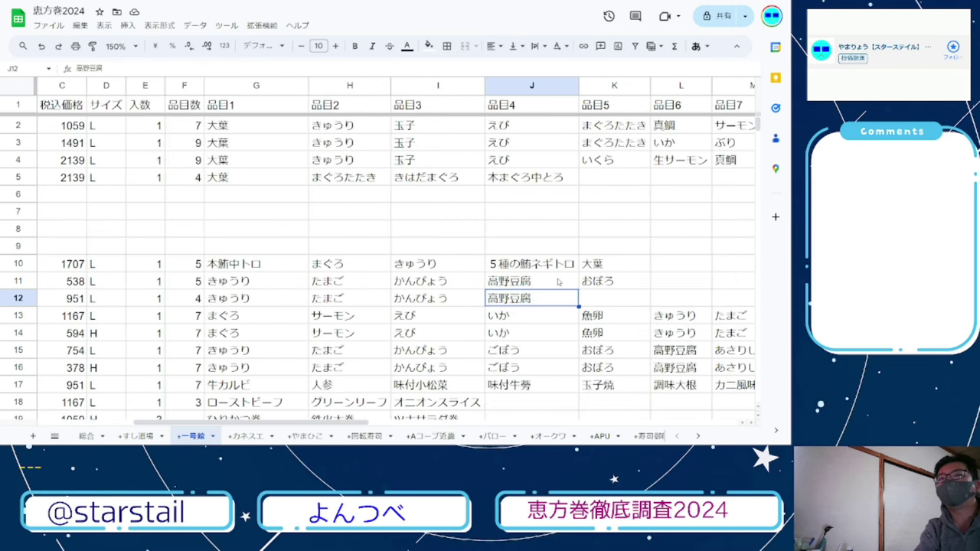
{"action": "key", "text": "Left"}
{"action": "key", "text": "Left"}
{"action": "key", "text": "Left"}
{"action": "key", "text": "Left"}
{"action": "key", "text": "Left"}
{"action": "key", "text": "Left"}
{"action": "key", "text": "Left"}
{"action": "key", "text": "Left"}
{"action": "key", "text": "Left"}
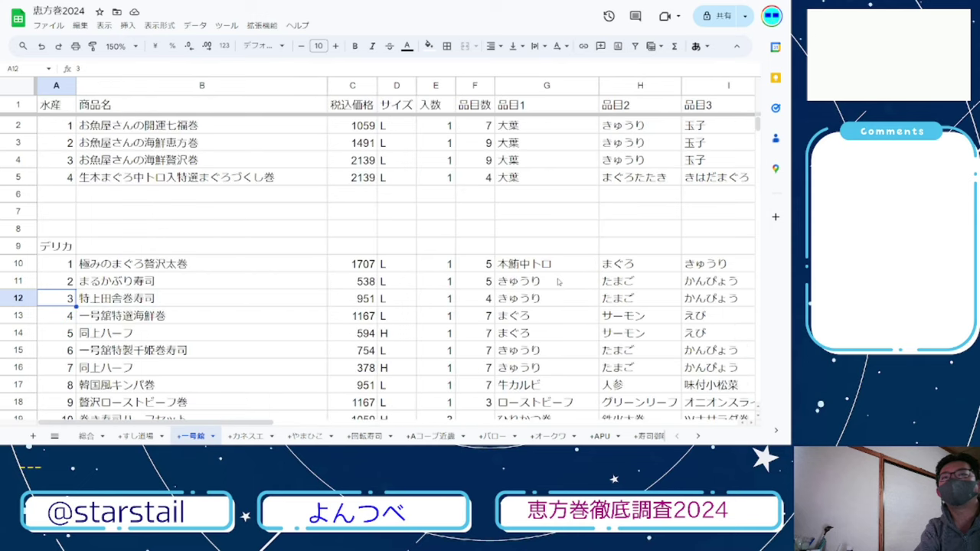
{"action": "key", "text": "Right"}
{"action": "key", "text": "Right"}
{"action": "key", "text": "Right"}
{"action": "key", "text": "Right"}
{"action": "key", "text": "Right"}
{"action": "key", "text": "Right"}
{"action": "key", "text": "Right"}
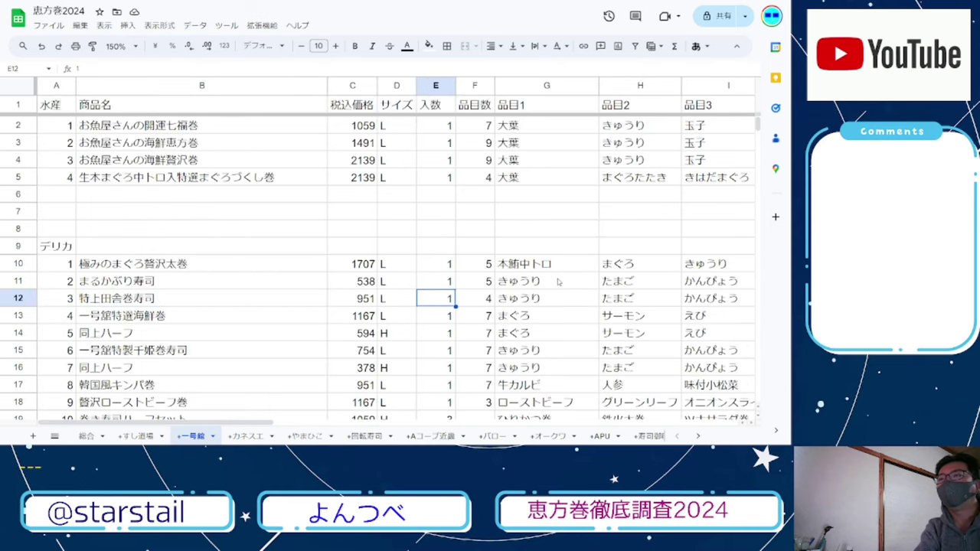
{"action": "key", "text": "Left"}
{"action": "key", "text": "Left"}
{"action": "key", "text": "Left"}
{"action": "key", "text": "Left"}
{"action": "key", "text": "Left"}
{"action": "key", "text": "Left"}
{"action": "key", "text": "Left"}
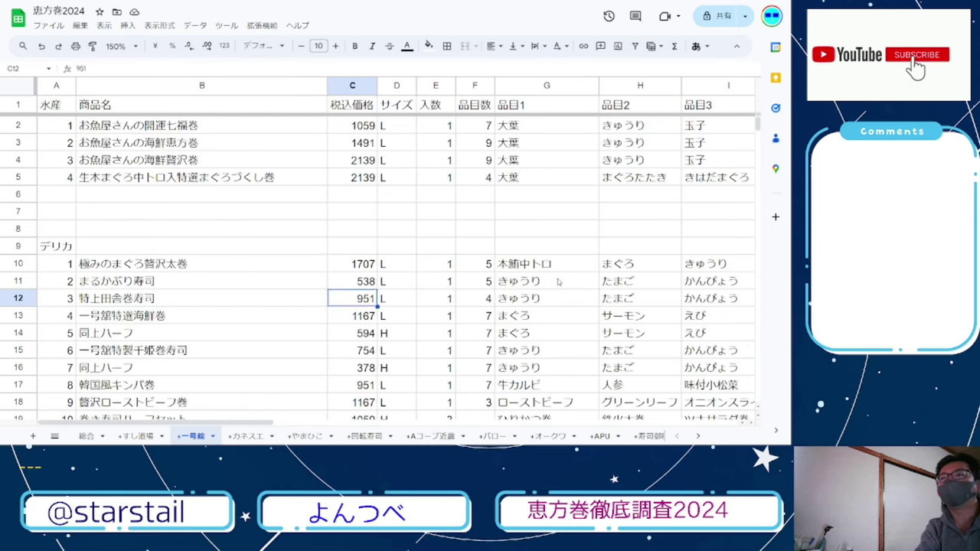
{"action": "key", "text": "Right"}
{"action": "key", "text": "Right"}
{"action": "key", "text": "Left"}
Examine the price and all ingredient columns of 一号舘特選海鮮巻 in row 13 of the 2024 sheet
{"action": "key", "text": "Down"}
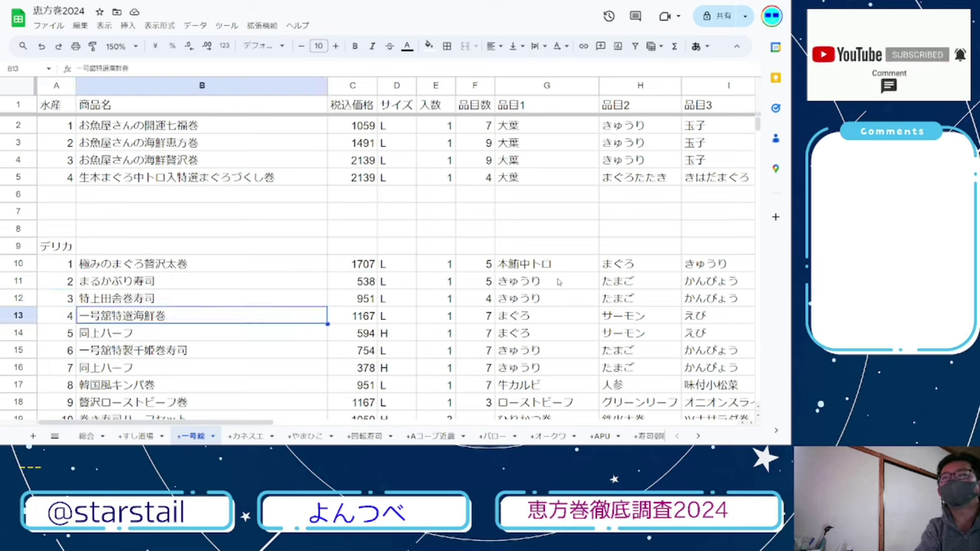
{"action": "key", "text": "Right"}
{"action": "key", "text": "Right"}
{"action": "key", "text": "Right"}
{"action": "key", "text": "Right"}
{"action": "key", "text": "Right"}
{"action": "key", "text": "Right"}
{"action": "key", "text": "Right"}
{"action": "key", "text": "Right"}
{"action": "key", "text": "Right"}
{"action": "key", "text": "Right"}
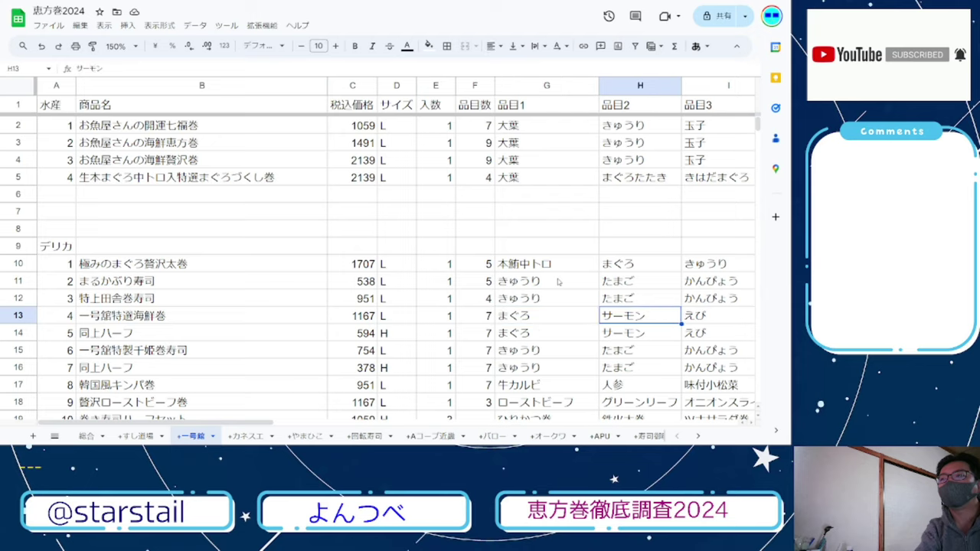
{"action": "key", "text": "Right"}
{"action": "key", "text": "Right"}
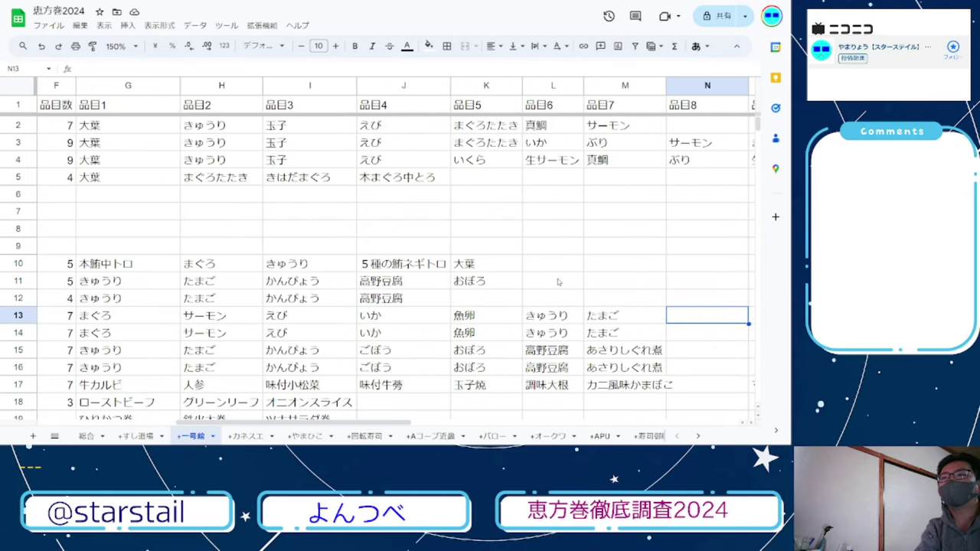
{"action": "key", "text": "Left"}
{"action": "key", "text": "Left"}
{"action": "key", "text": "Left"}
{"action": "key", "text": "Left"}
{"action": "key", "text": "Left"}
{"action": "key", "text": "Left"}
{"action": "key", "text": "Left"}
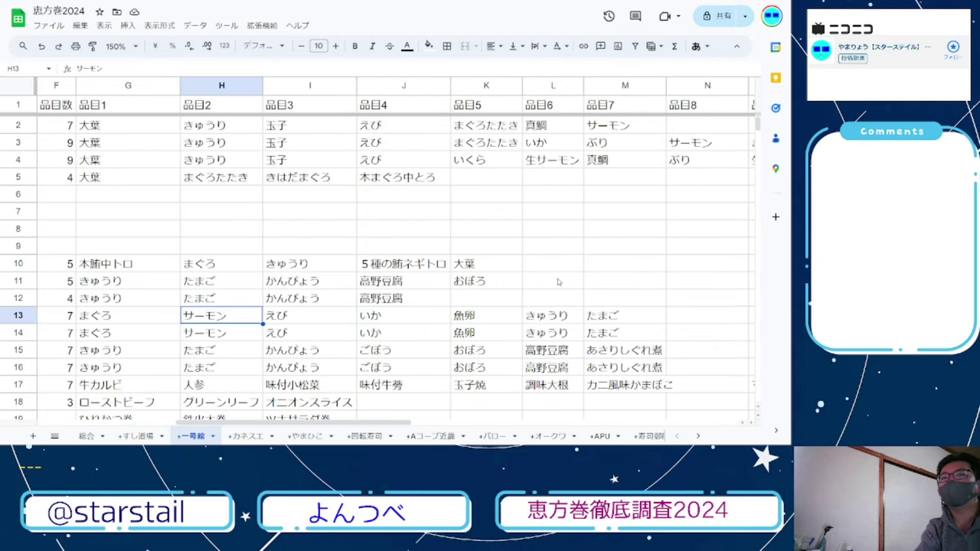
{"action": "key", "text": "Left"}
{"action": "key", "text": "Left"}
{"action": "key", "text": "Left"}
{"action": "key", "text": "Left"}
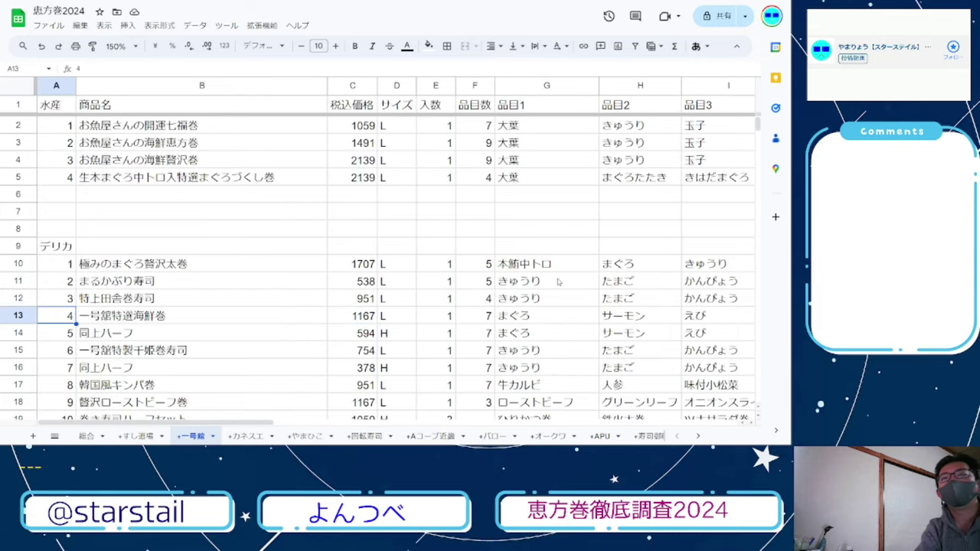
Examine the price, size and ingredients of the half-size 特選海鮮巻 in row 14 of the 2024 sheet
{"action": "key", "text": "Down"}
{"action": "key", "text": "Right"}
{"action": "key", "text": "Right"}
{"action": "key", "text": "Right"}
{"action": "key", "text": "Right"}
{"action": "key", "text": "Right"}
{"action": "key", "text": "Right"}
{"action": "key", "text": "Right"}
{"action": "key", "text": "Right"}
{"action": "key", "text": "Right"}
{"action": "key", "text": "Right"}
{"action": "key", "text": "Right"}
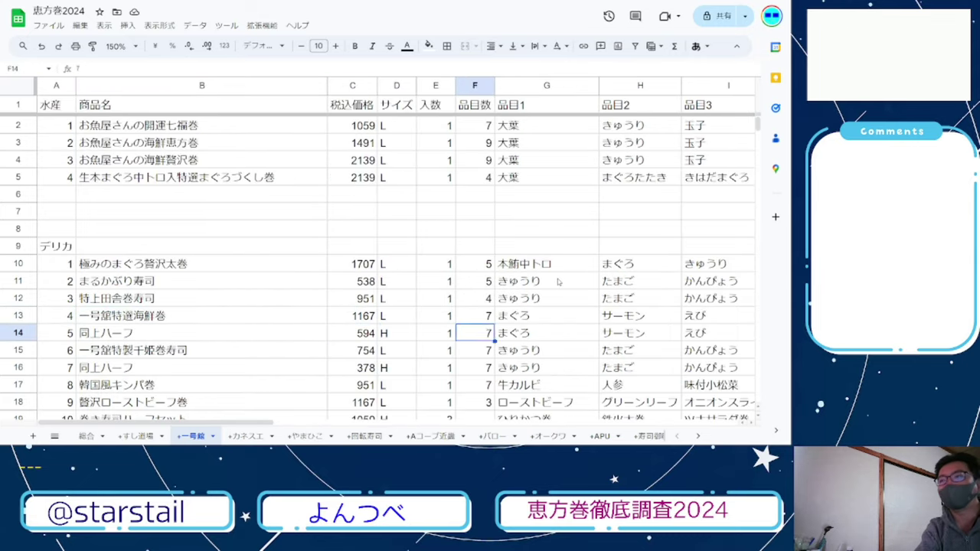
{"action": "key", "text": "Left"}
{"action": "key", "text": "Left"}
{"action": "key", "text": "Left"}
{"action": "key", "text": "Left"}
{"action": "key", "text": "Left"}
{"action": "key", "text": "Left"}
{"action": "key", "text": "Left"}
{"action": "key", "text": "Left"}
{"action": "key", "text": "Left"}
{"action": "key", "text": "Left"}
{"action": "key", "text": "Left"}
{"action": "key", "text": "Left"}
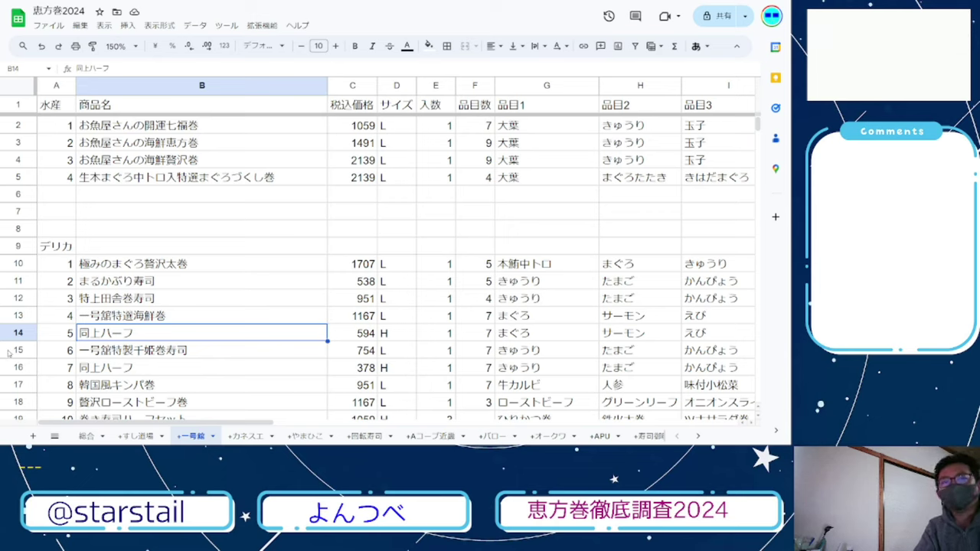
Examine the 2024 entries for 一号舘特製千姫巻寿司 and its half size in rows 15 and 16, including the full roll's price
{"action": "left_click", "coordinate": [18, 349]}
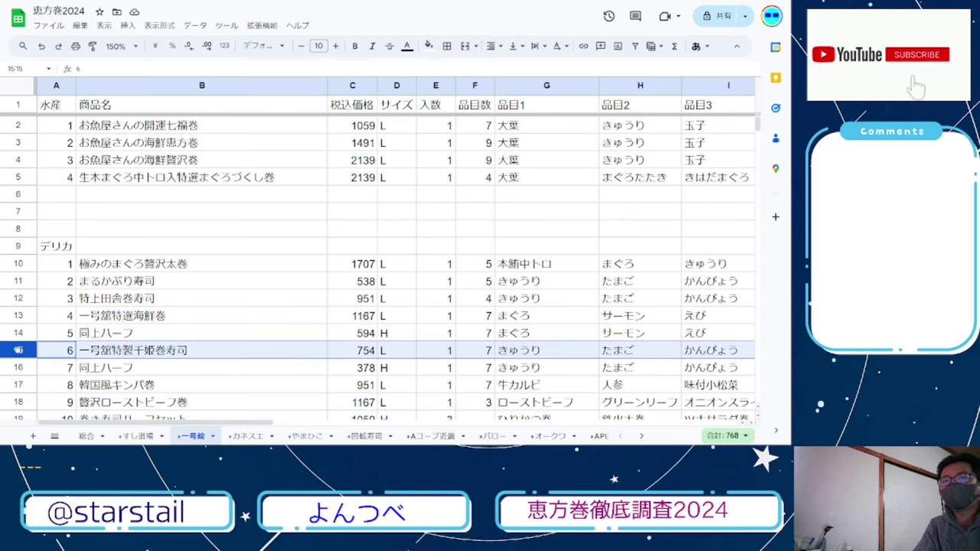
{"action": "scroll", "coordinate": [153, 297], "scroll_direction": "down", "scroll_amount": 2}
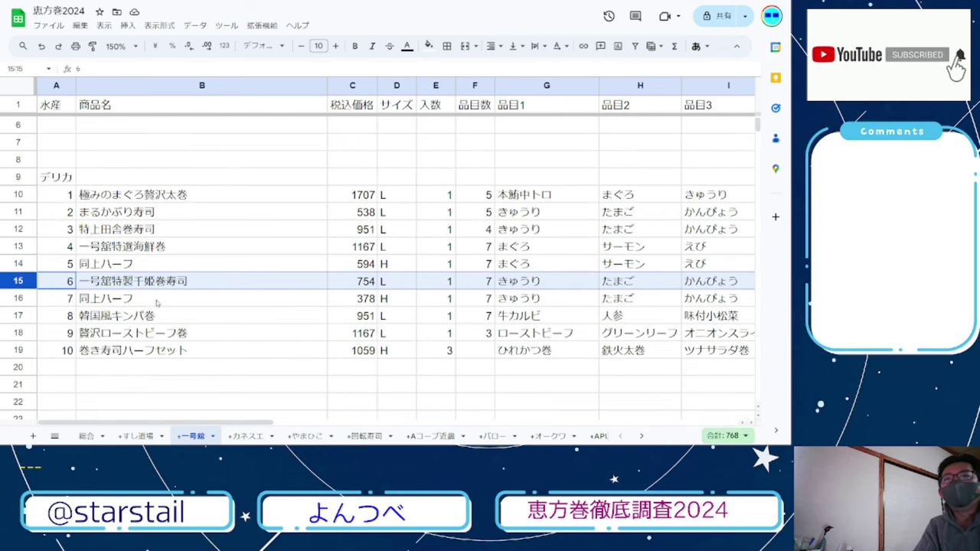
{"action": "left_click", "coordinate": [349, 282]}
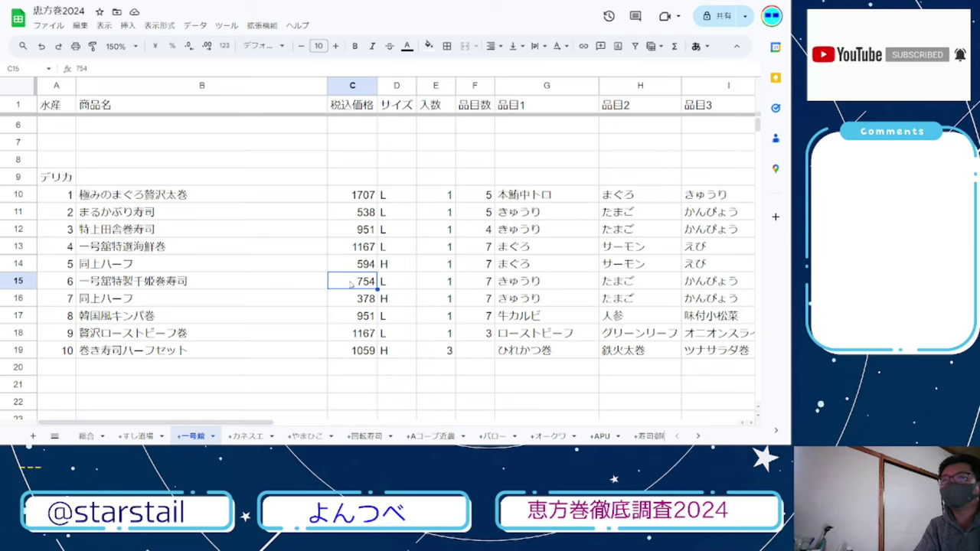
{"action": "left_click", "coordinate": [102, 300]}
{"action": "key", "text": "shift+space"}
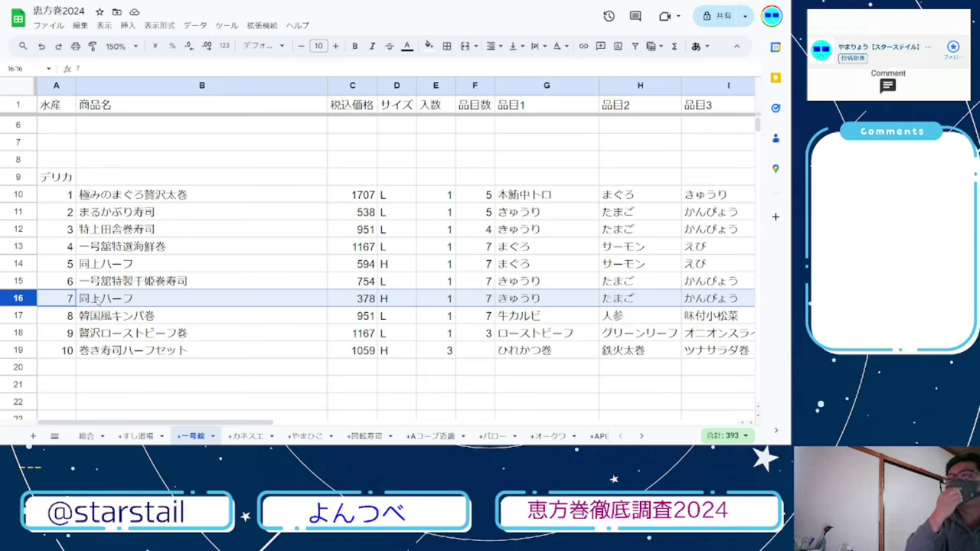
Compare 韓国風キンパ巻 in the 2024 sheet with 牛肉キンパ巻 in the 2023 sheet
{"action": "left_click", "coordinate": [26, 316]}
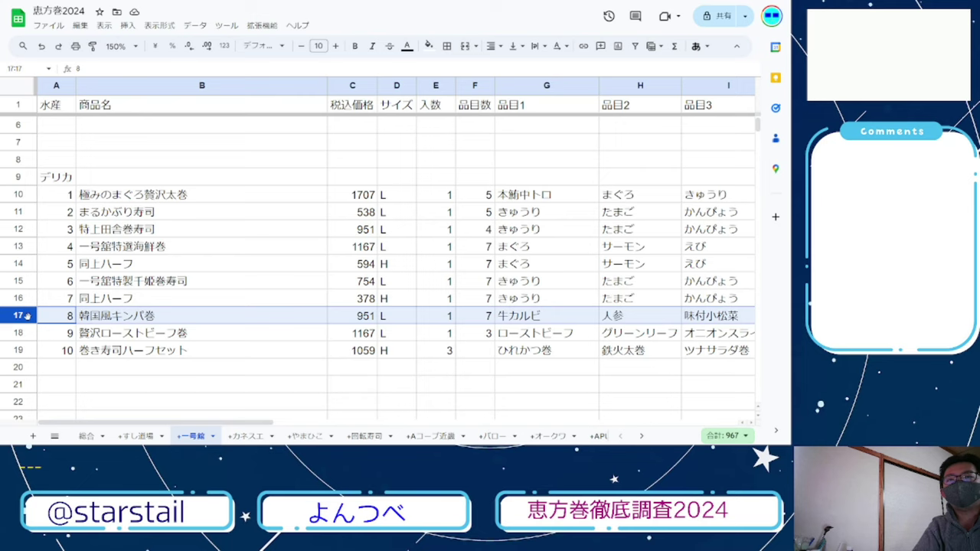
{"action": "key", "text": "ctrl+Tab"}
{"action": "left_click", "coordinate": [20, 325]}
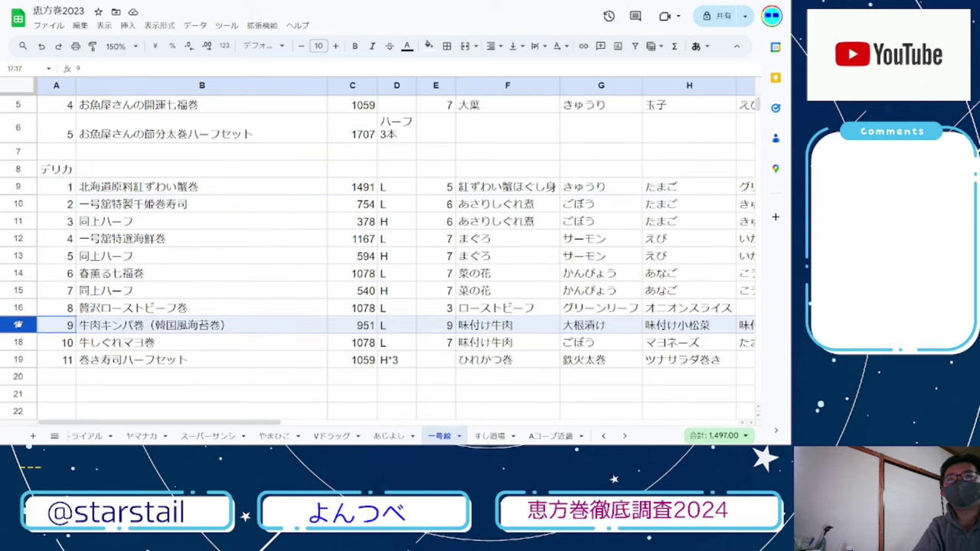
{"action": "key", "text": "ctrl+shift+Tab"}
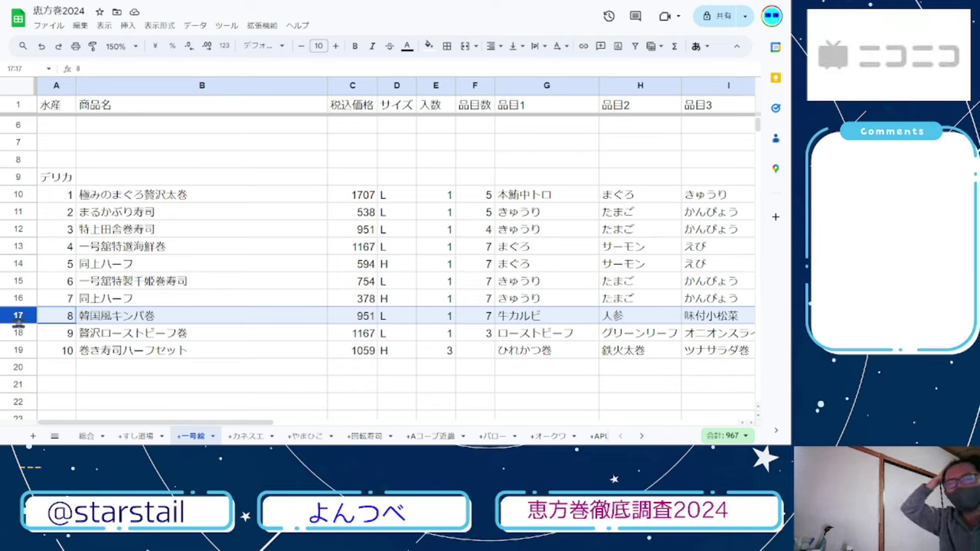
Examine the product name 韓国風キンパ巻 in row 17 of the 2024 sheet, leaving its text as it is
{"action": "left_click", "coordinate": [123, 316]}
{"action": "double_click", "coordinate": [123, 316]}
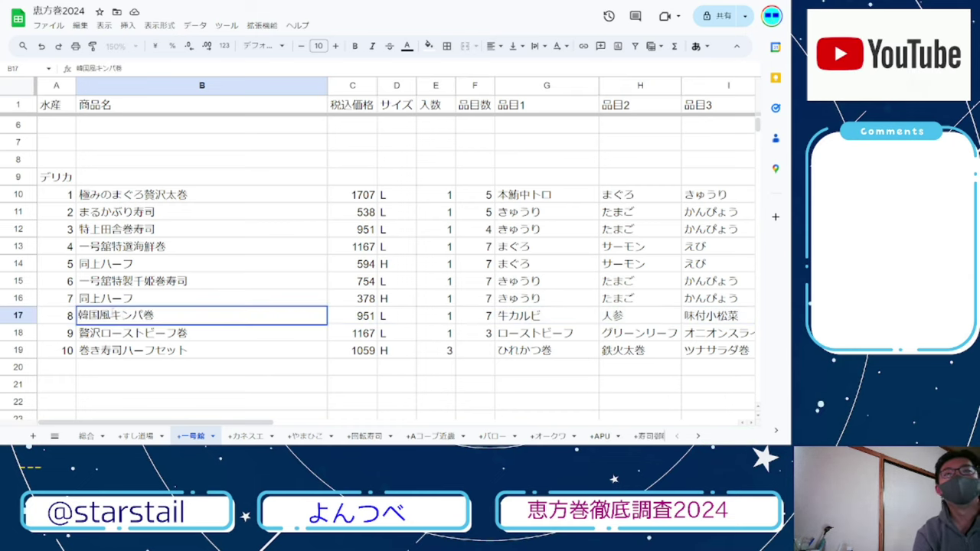
{"action": "left_click_drag", "start_coordinate": [109, 316], "coordinate": [189, 309]}
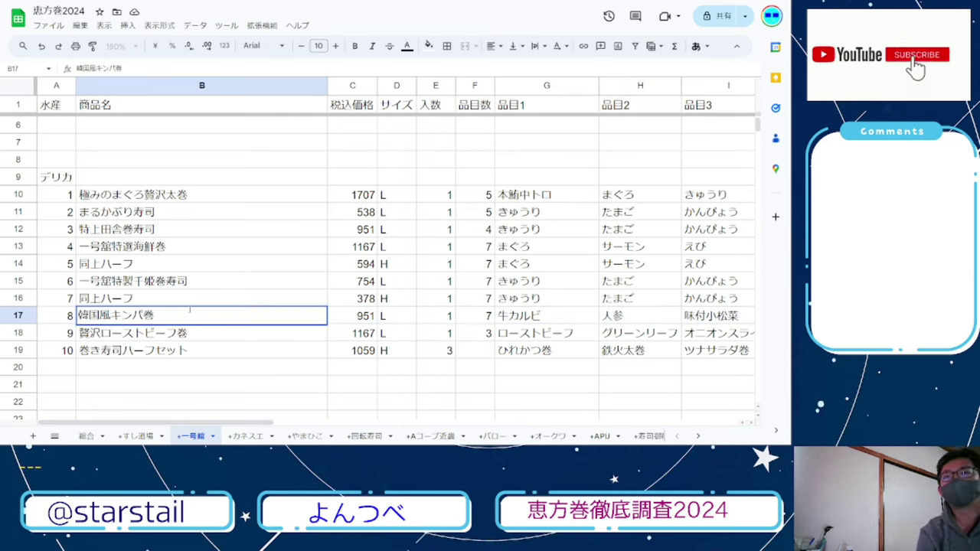
{"action": "key", "text": "Return"}
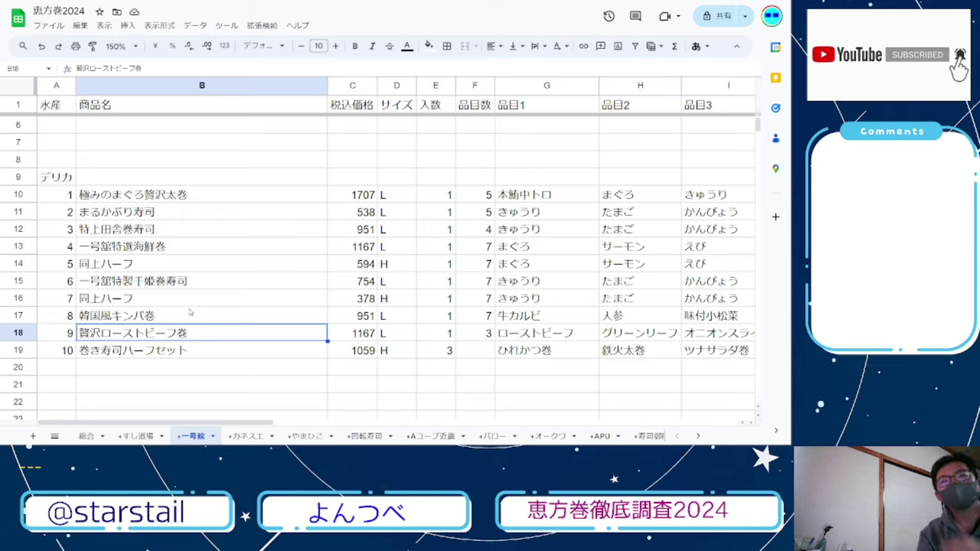
{"action": "left_click", "coordinate": [190, 312]}
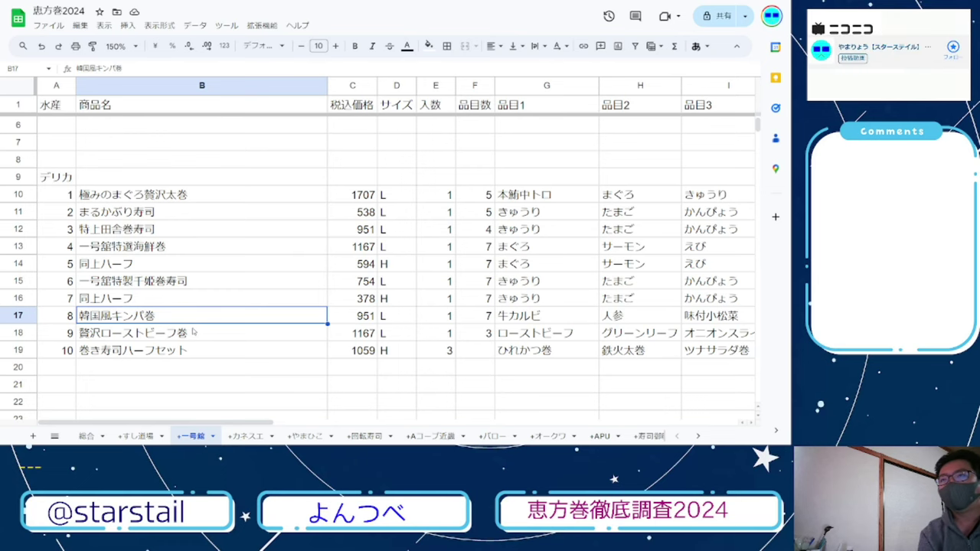
Examine all ingredients of 牛肉キンパ巻（韓国風海苔巻） in row 17 of the 2023 sheet against 韓国風キンパ巻 in the 2024 sheet
{"action": "key", "text": "ctrl+Tab"}
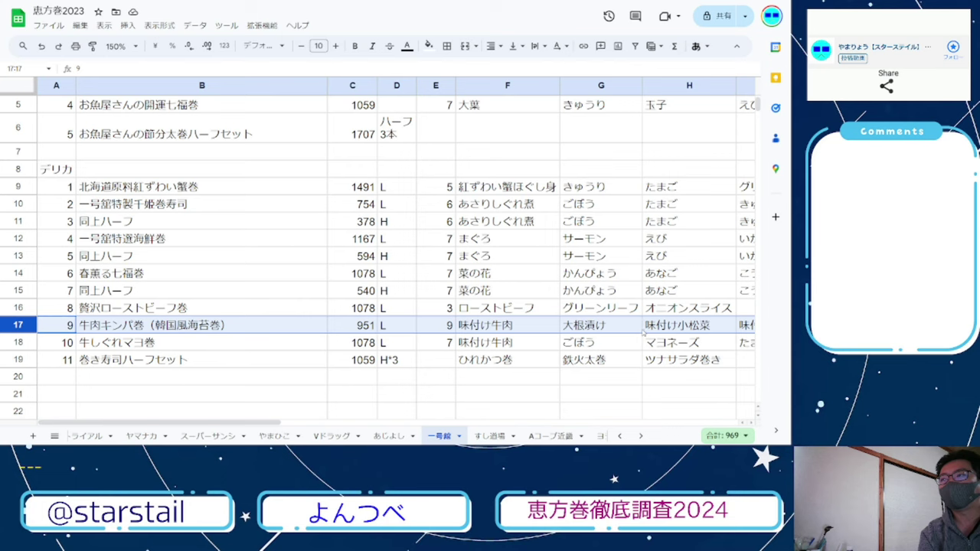
{"action": "key", "text": "Right"}
{"action": "key", "text": "Right"}
{"action": "key", "text": "Right"}
{"action": "key", "text": "Right"}
{"action": "key", "text": "Right"}
{"action": "key", "text": "Right"}
{"action": "key", "text": "Right"}
{"action": "key", "text": "Right"}
{"action": "key", "text": "Right"}
{"action": "key", "text": "Right"}
{"action": "key", "text": "Right"}
{"action": "key", "text": "Right"}
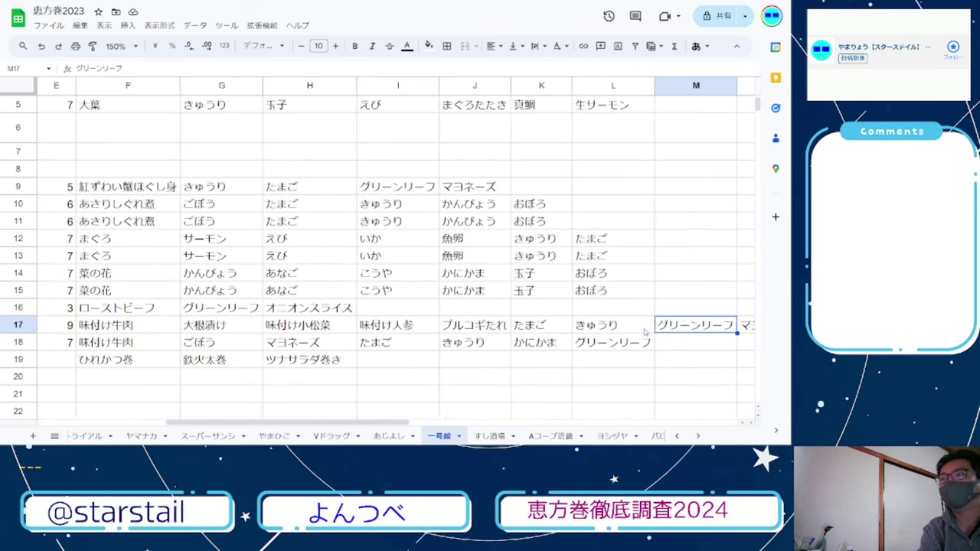
{"action": "key", "text": "Right"}
{"action": "key", "text": "Left"}
{"action": "key", "text": "Home"}
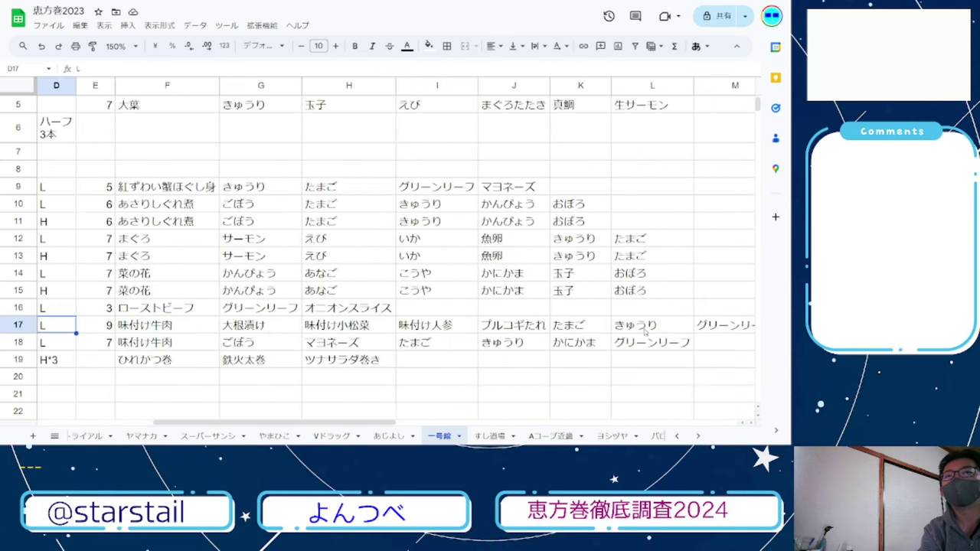
{"action": "key", "text": "Right"}
{"action": "key", "text": "Right"}
{"action": "key", "text": "Left"}
{"action": "key", "text": "Home"}
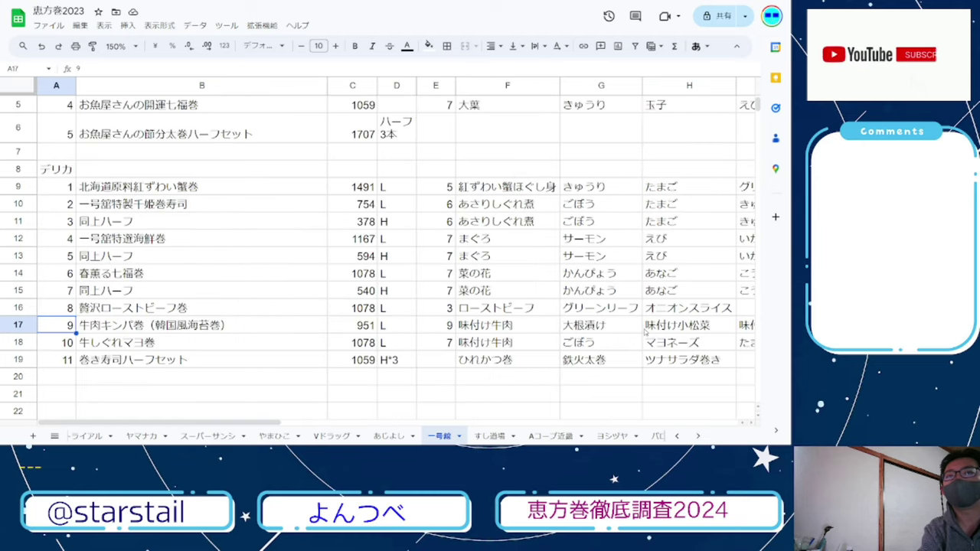
{"action": "key", "text": "ctrl+Tab"}
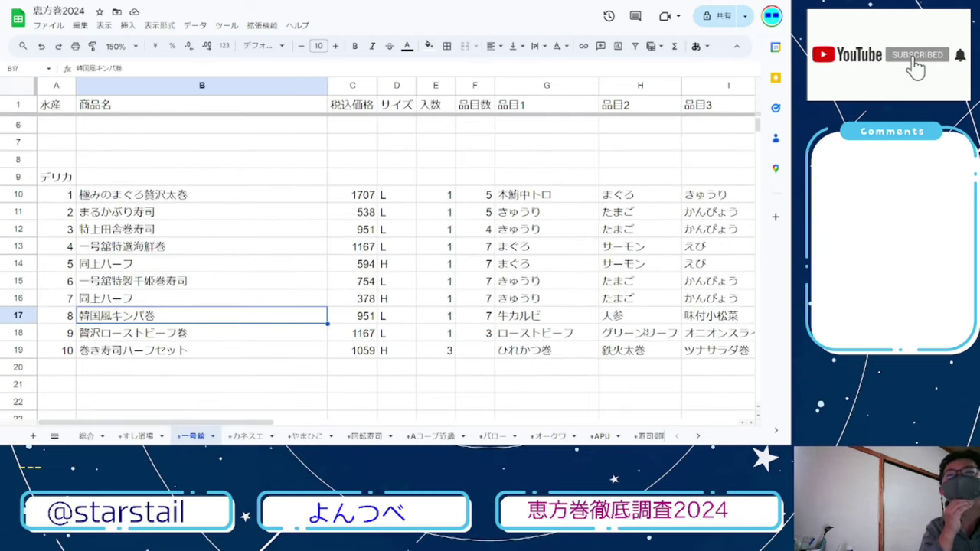
{"action": "key", "text": "ctrl+shift+Tab"}
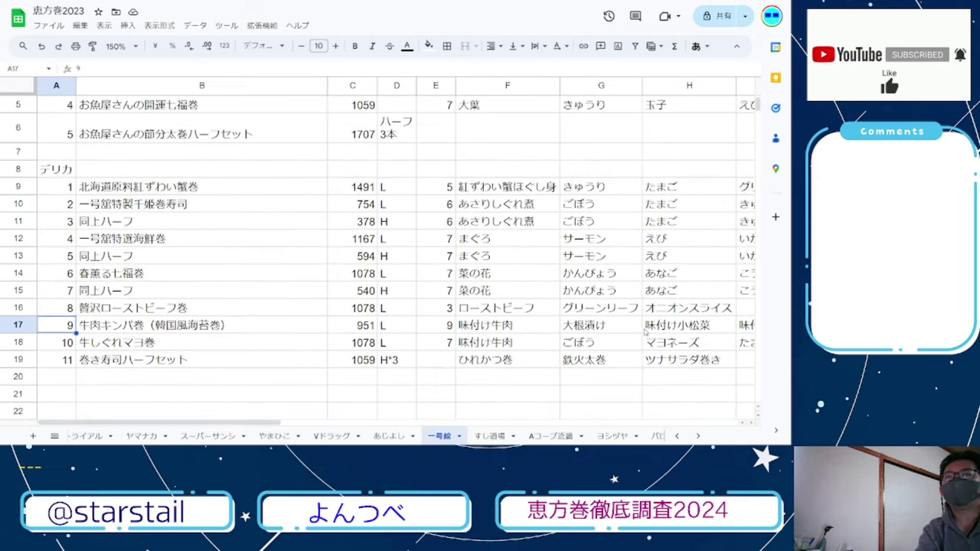
Compare 贅沢ローストビーフ巻 between the 2023 and 2024 sheets, including its price and ingredients
{"action": "key", "text": "Up"}
{"action": "key", "text": "Right"}
{"action": "key", "text": "ctrl+Tab"}
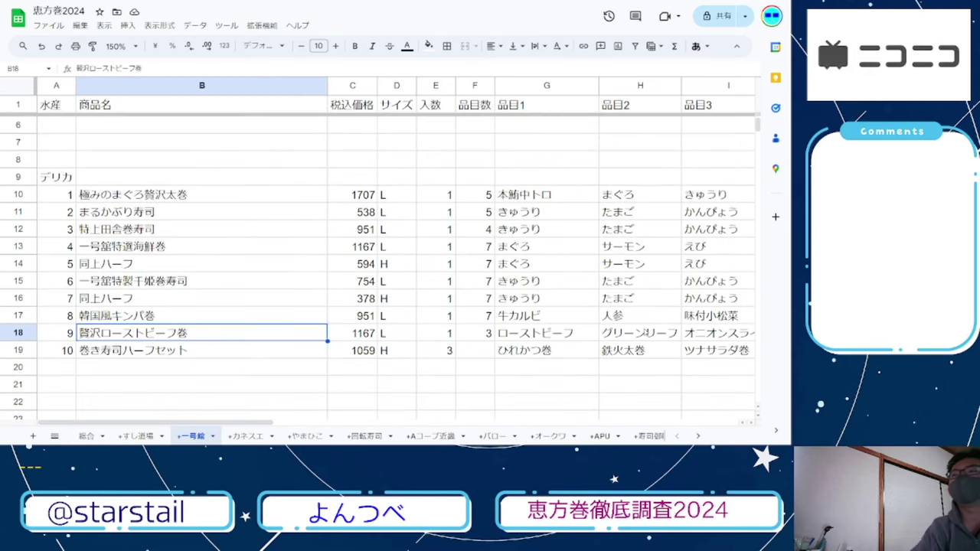
{"action": "key", "text": "Right"}
{"action": "key", "text": "Right"}
{"action": "key", "text": "Right"}
{"action": "key", "text": "Right"}
{"action": "key", "text": "Right"}
{"action": "key", "text": "Right"}
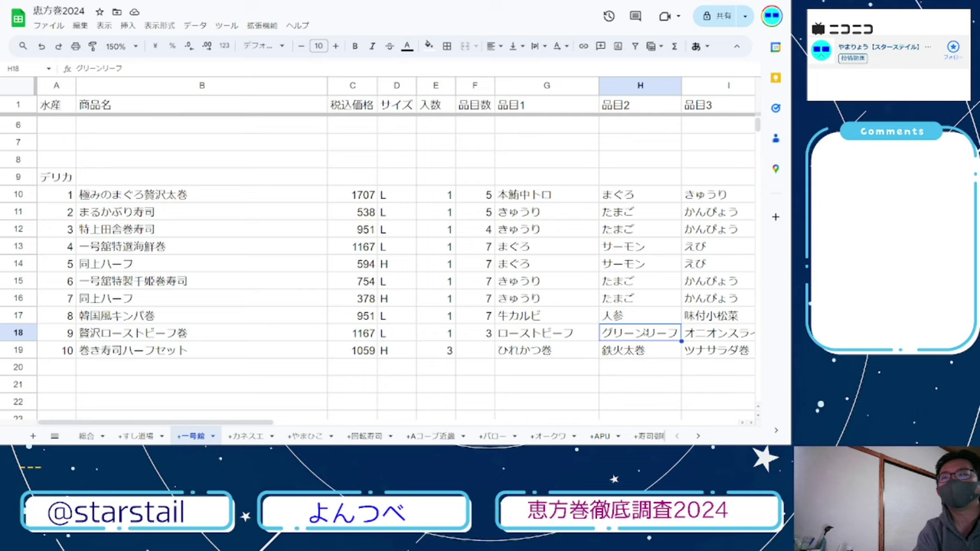
{"action": "key", "text": "Left"}
{"action": "key", "text": "Left"}
Check the 牛しぐれマヨ巻 entry in row 18 of the 2023 sheet, then return to the 2024 sheet
{"action": "key", "text": "ctrl+shift+Tab"}
{"action": "key", "text": "Down"}
{"action": "key", "text": "Down"}
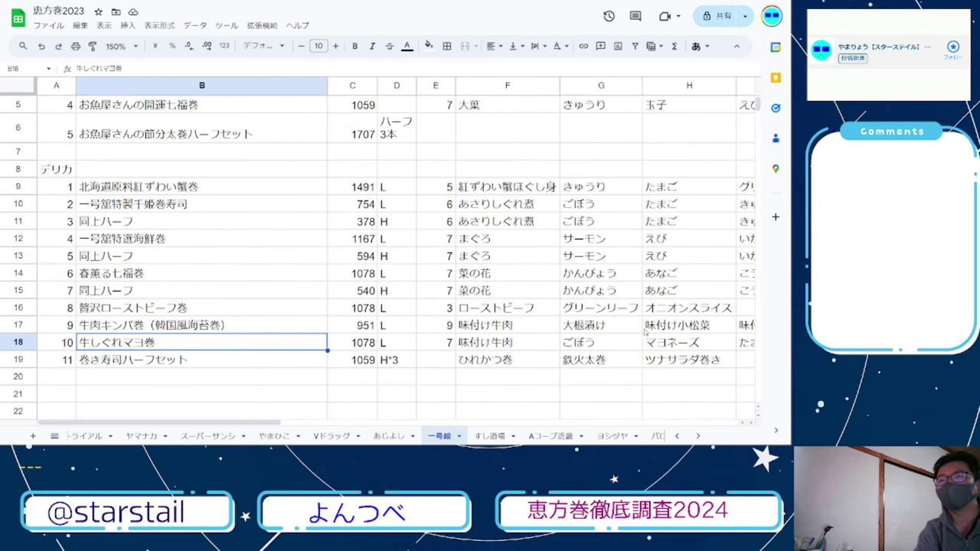
{"action": "key", "text": "ctrl+Tab"}
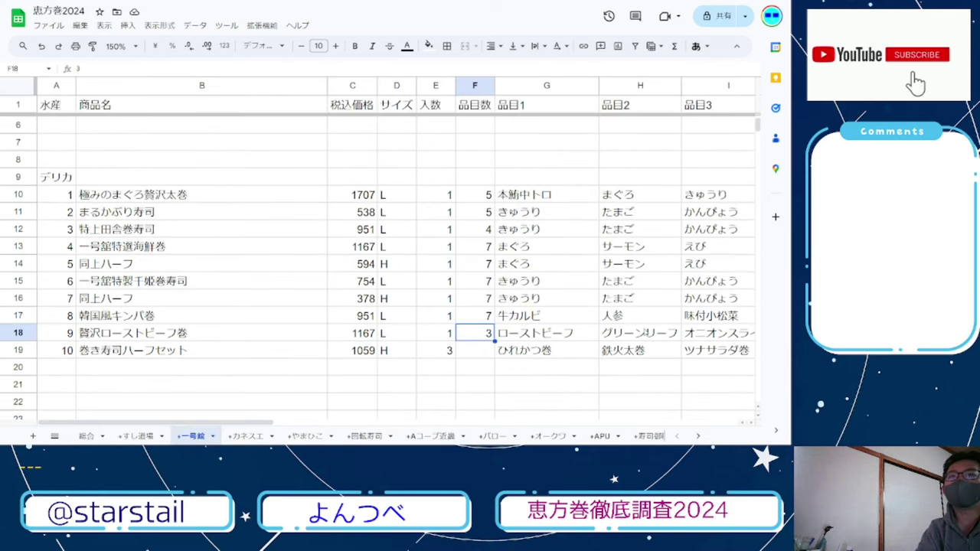
Examine the three rolls included in 巻き寿司ハーフセット in row 19 of the 2024 sheet
{"action": "key", "text": "Down"}
{"action": "key", "text": "Right"}
{"action": "key", "text": "Right"}
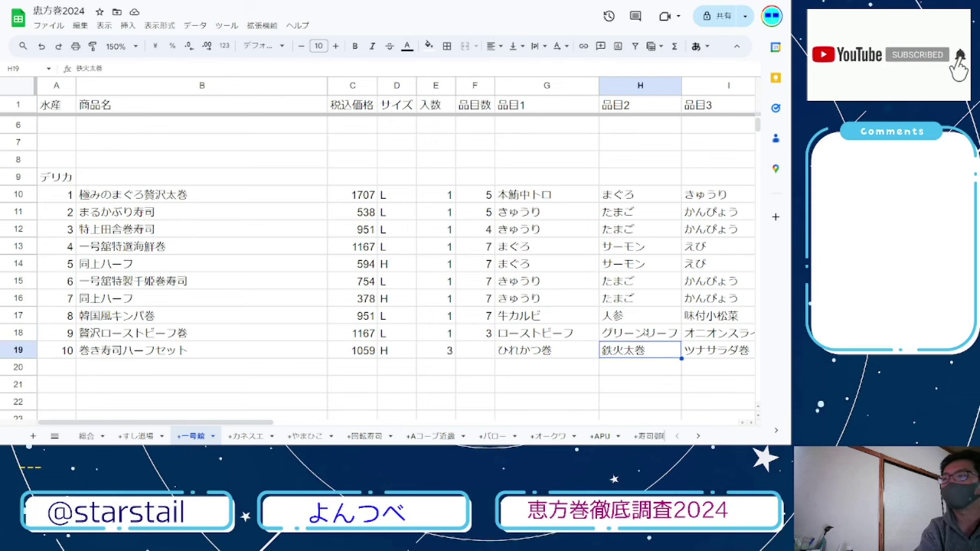
{"action": "key", "text": "Right"}
{"action": "key", "text": "Right"}
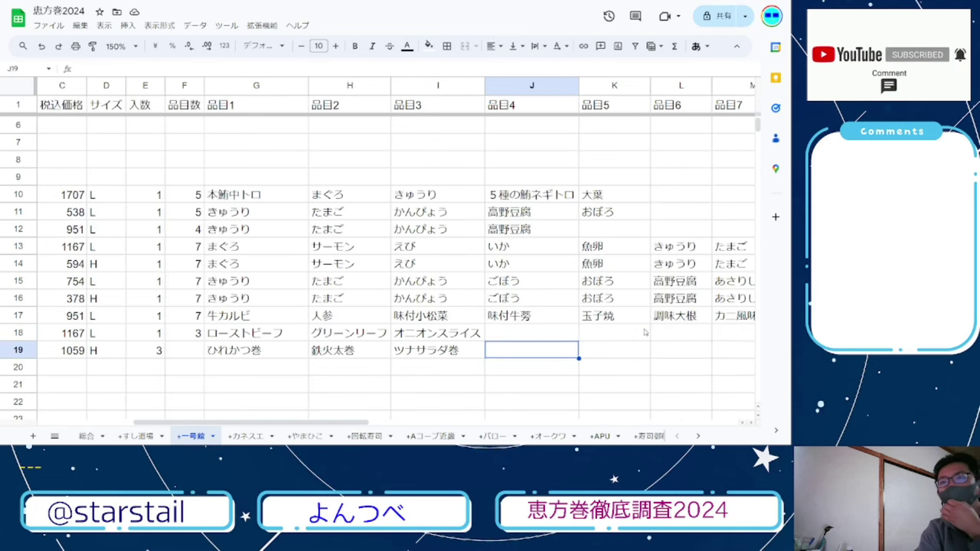
{"action": "key", "text": "Left"}
{"action": "key", "text": "Home"}
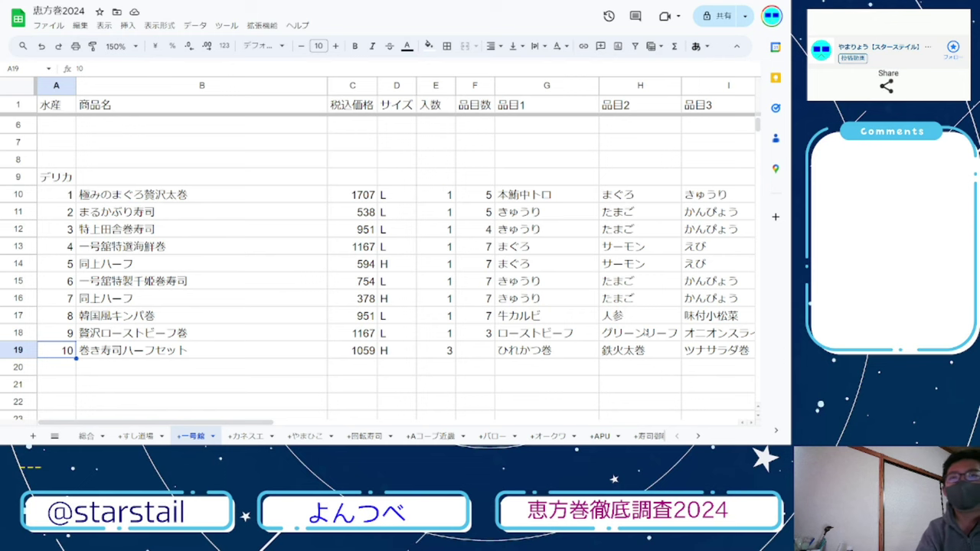
Review the 一号舘 column's 最高価格 and 恵方巻価格 in the 2024 総合 sheet
{"action": "left_click", "coordinate": [88, 435]}
{"action": "mouse_move", "coordinate": [86, 435]}
{"action": "left_mouse_down"}
{"action": "mouse_move", "coordinate": [436, 435]}
{"action": "mouse_move", "coordinate": [79, 436]}
{"action": "left_mouse_up"}
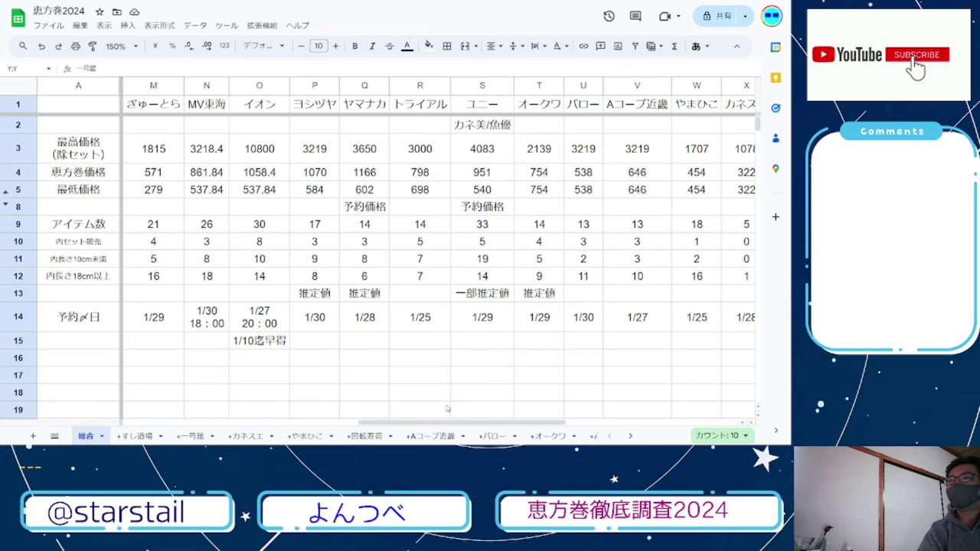
{"action": "scroll", "coordinate": [474, 306], "scroll_direction": "right", "scroll_amount": 5}
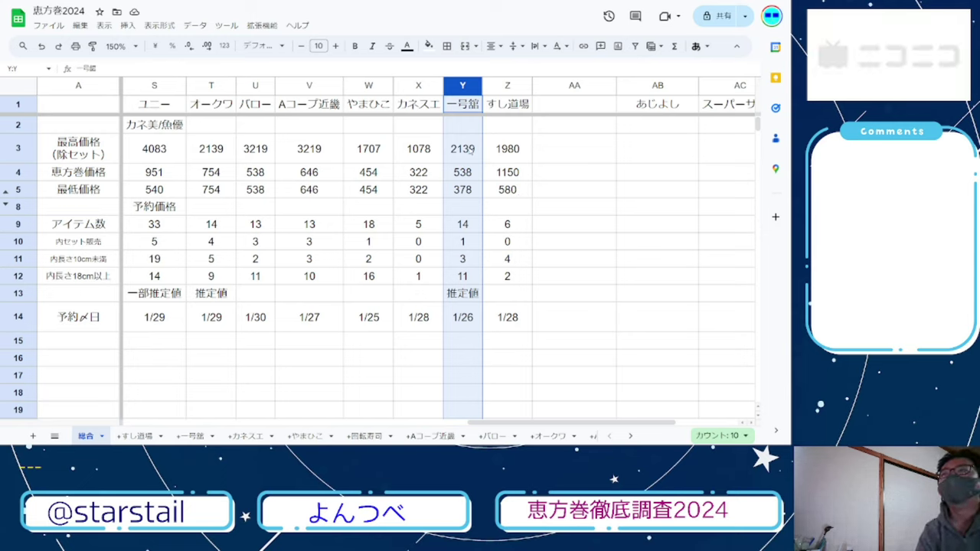
{"action": "left_click", "coordinate": [473, 148]}
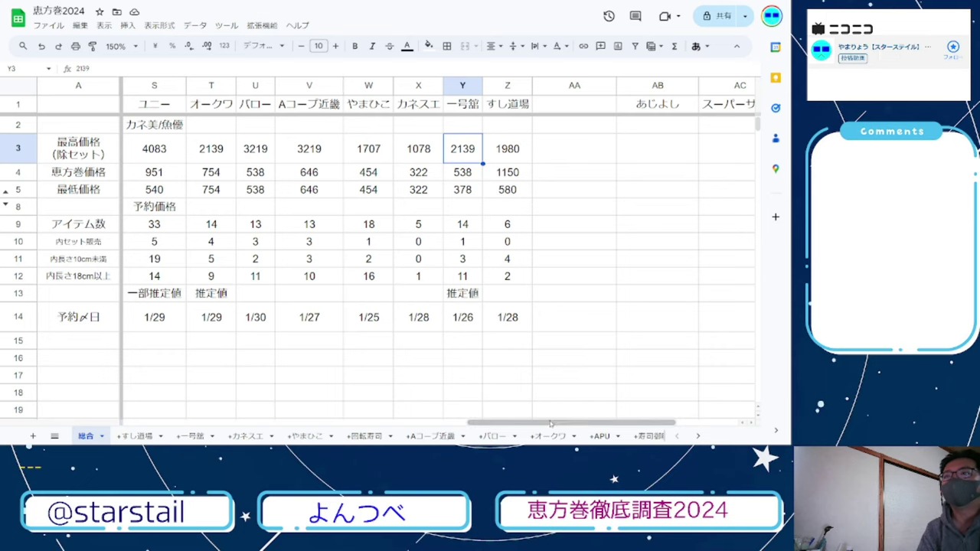
{"action": "left_click_drag", "start_coordinate": [549, 422], "coordinate": [545, 426]}
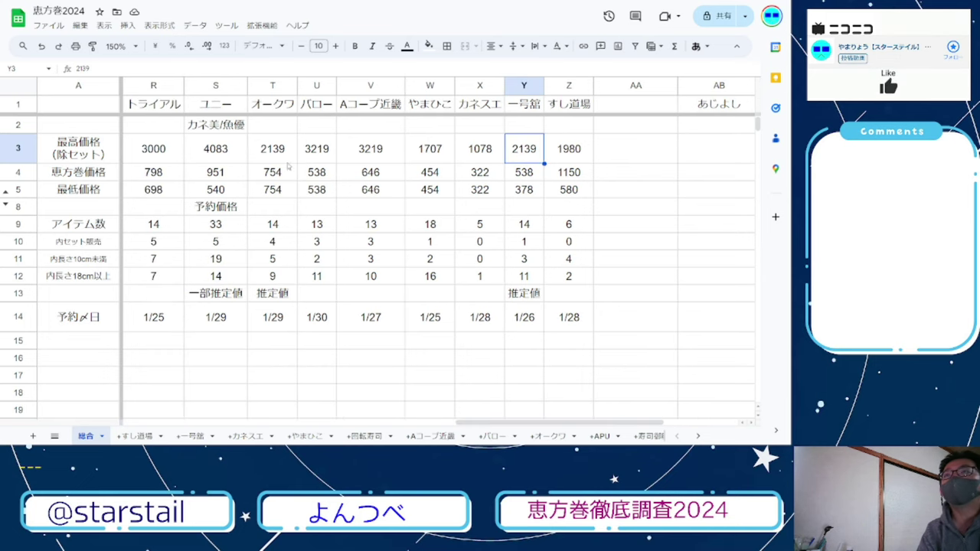
{"action": "left_click", "coordinate": [519, 174]}
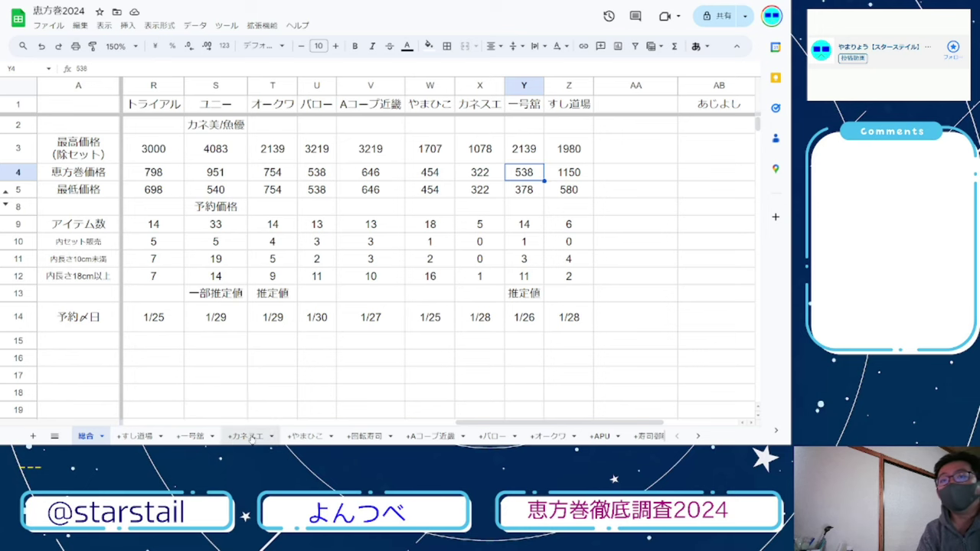
Examine まるかぶり寿司 in row 11 of the 2024 一号舘 sheet across all its ingredient columns
{"action": "left_click", "coordinate": [190, 436]}
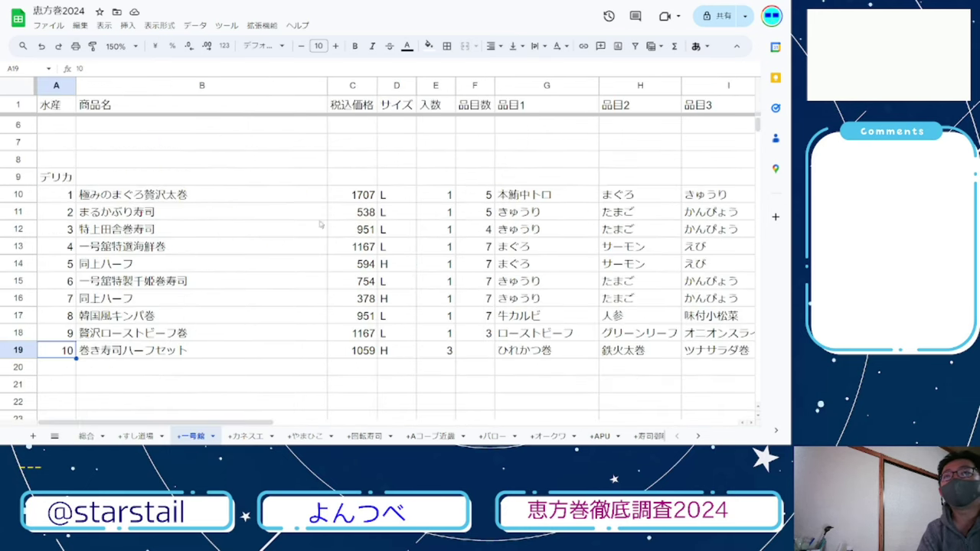
{"action": "left_click", "coordinate": [22, 212]}
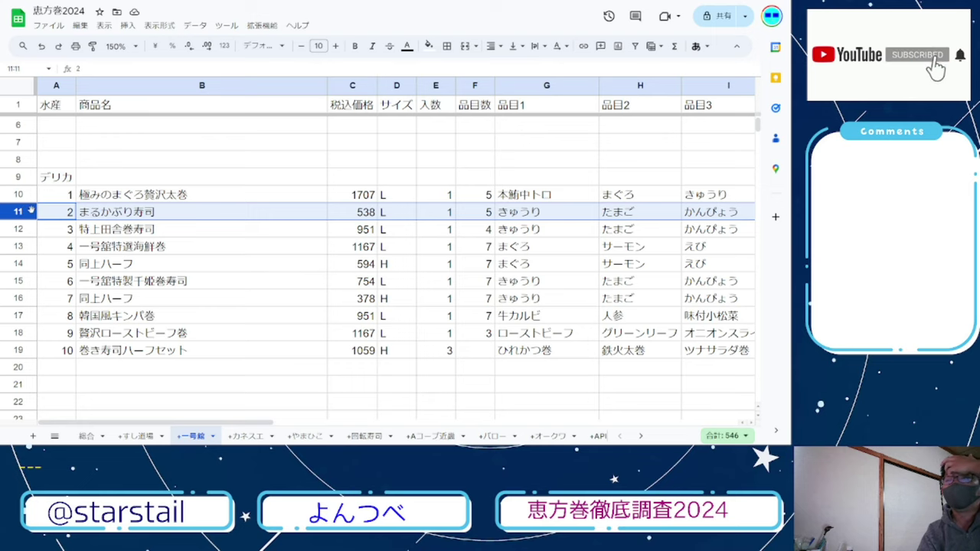
{"action": "left_click_drag", "start_coordinate": [273, 423], "coordinate": [413, 424]}
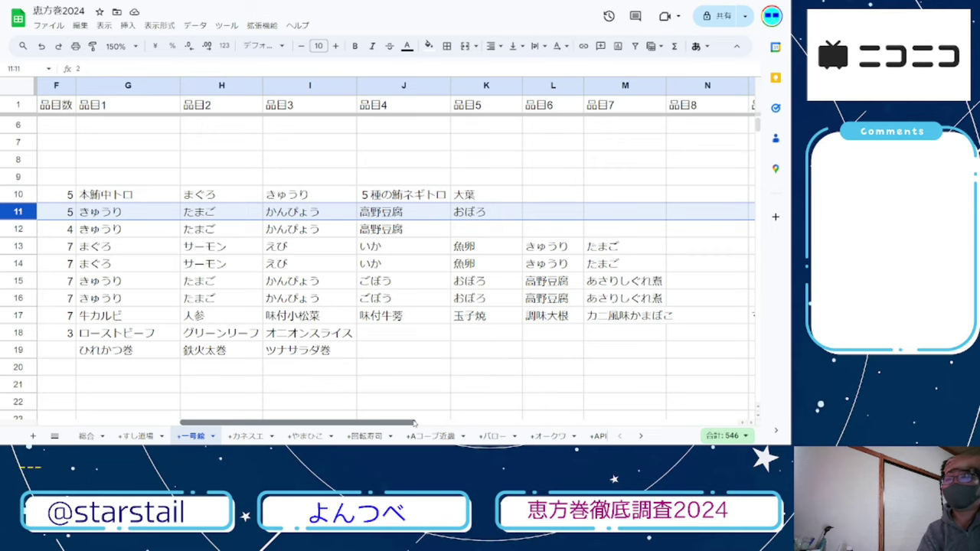
{"action": "left_click_drag", "start_coordinate": [413, 423], "coordinate": [331, 423]}
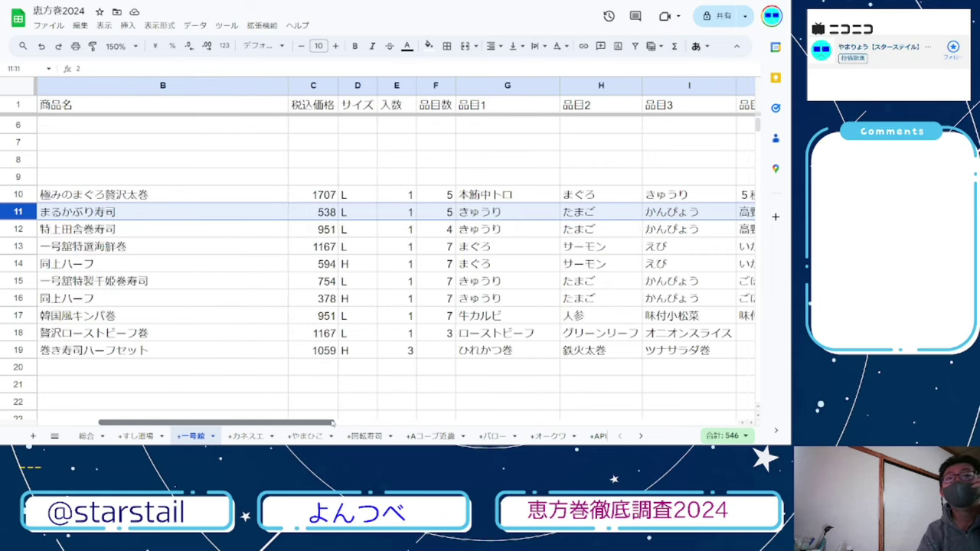
Examine the ingredient columns of 一号舘特製千姫巻寿司 in row 15 of the 2024 sheet
{"action": "left_click", "coordinate": [17, 281]}
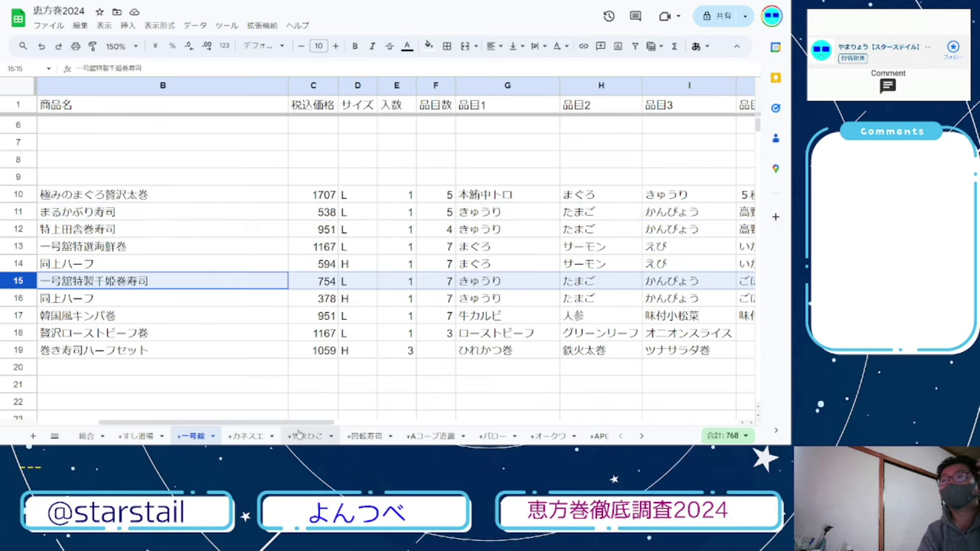
{"action": "left_click_drag", "start_coordinate": [329, 423], "coordinate": [433, 414]}
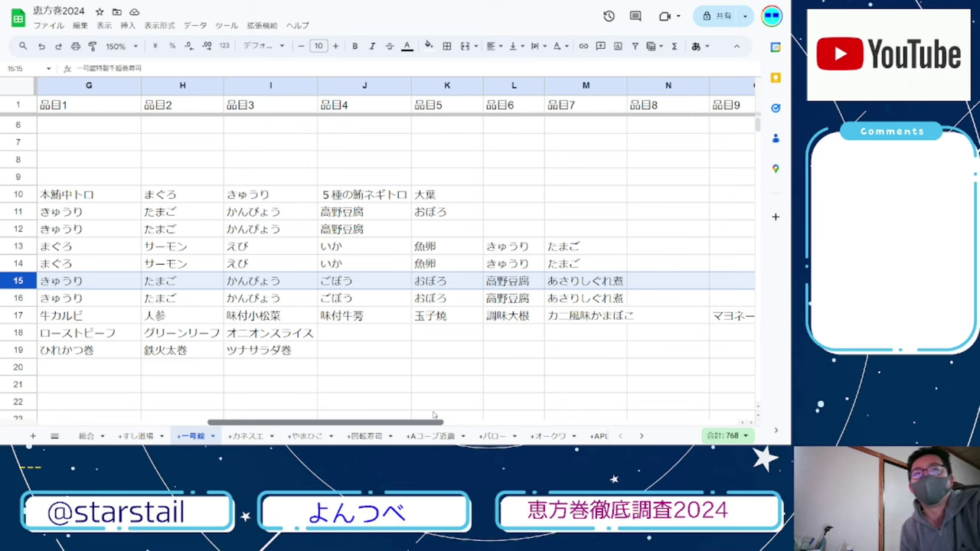
{"action": "left_click_drag", "start_coordinate": [433, 414], "coordinate": [320, 403]}
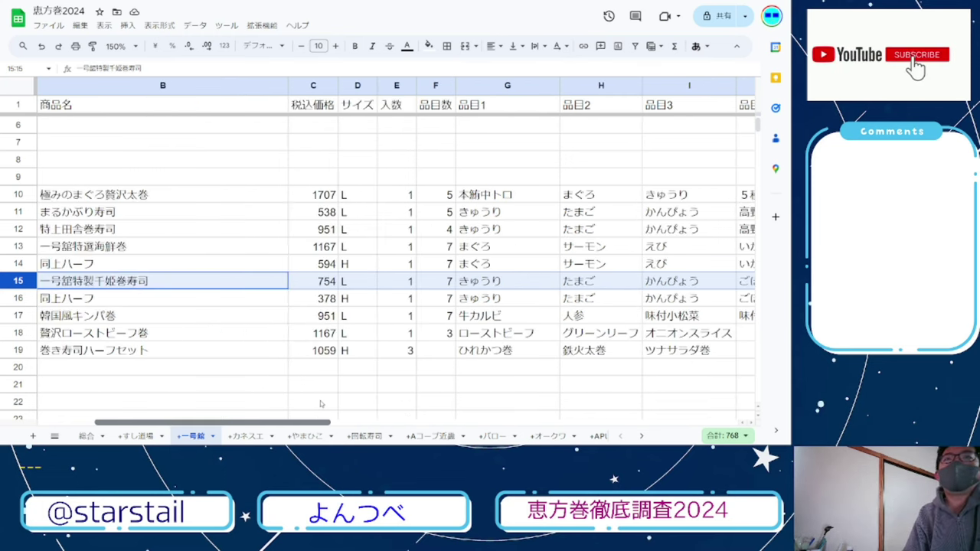
Compare まるかぶり寿司 with 特上田舎巻寿司 in rows 11 and 12 of the 2024 sheet
{"action": "left_click", "coordinate": [23, 214]}
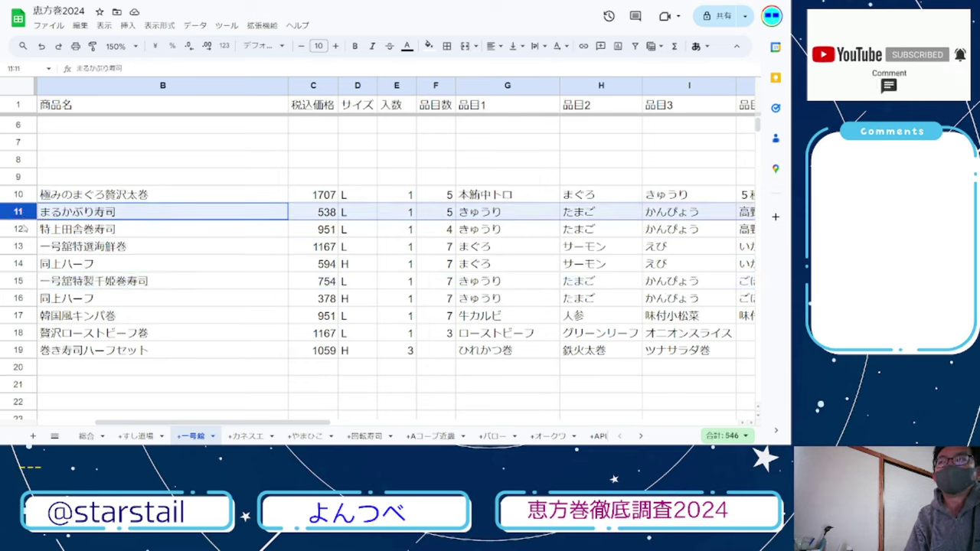
{"action": "left_click", "coordinate": [23, 228]}
{"action": "left_click", "coordinate": [23, 213]}
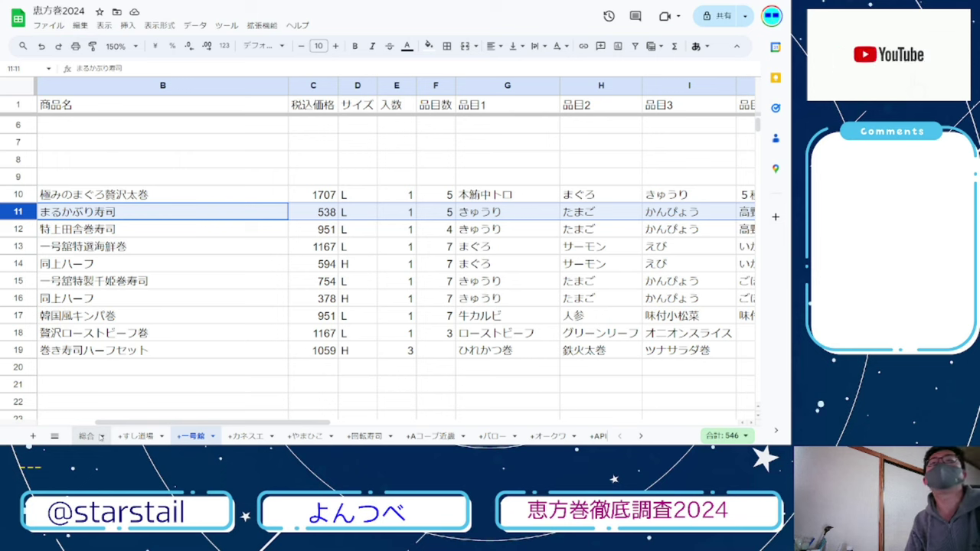
Compare 一号舘's 恵方巻価格 and 最低価格 with オークワ and the other stores in the 総合 sheet
{"action": "left_click", "coordinate": [86, 436]}
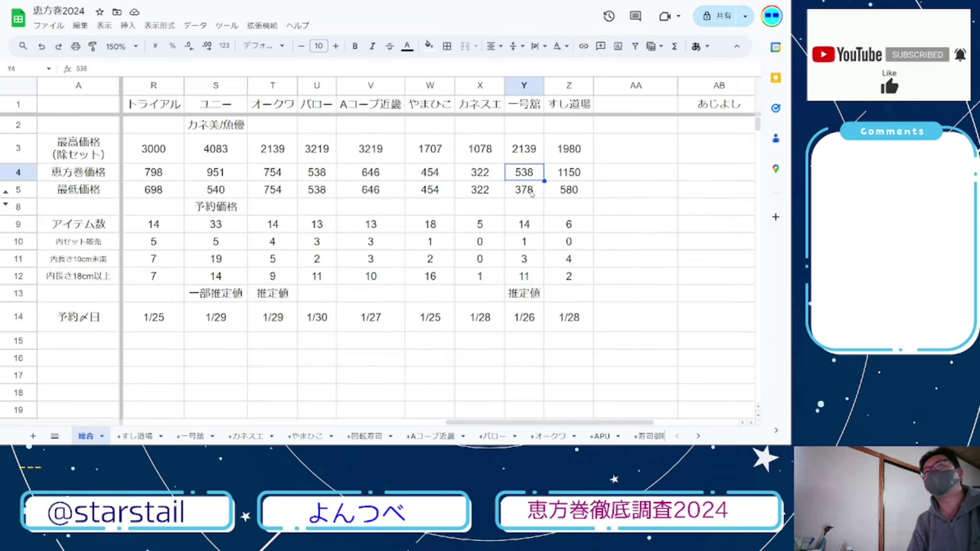
{"action": "left_click", "coordinate": [290, 177]}
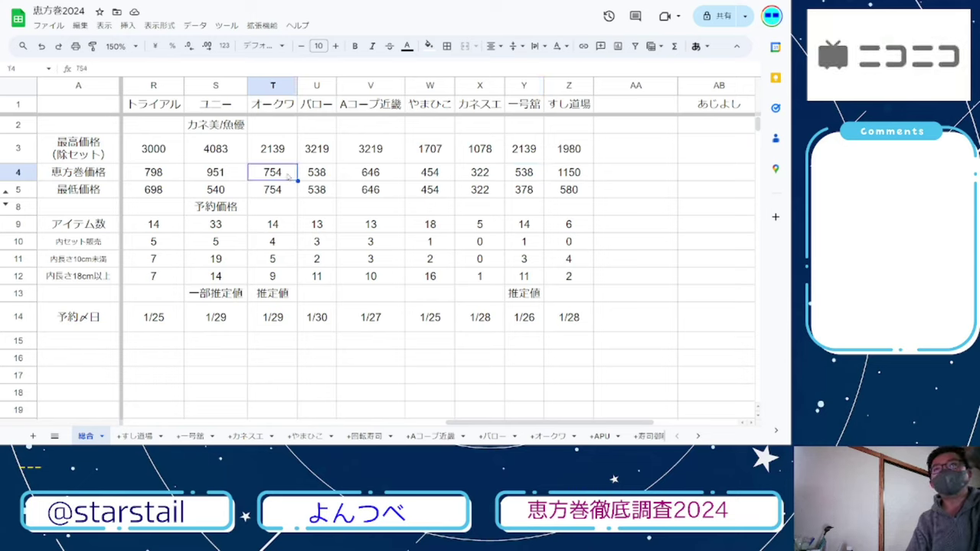
{"action": "left_click", "coordinate": [536, 189]}
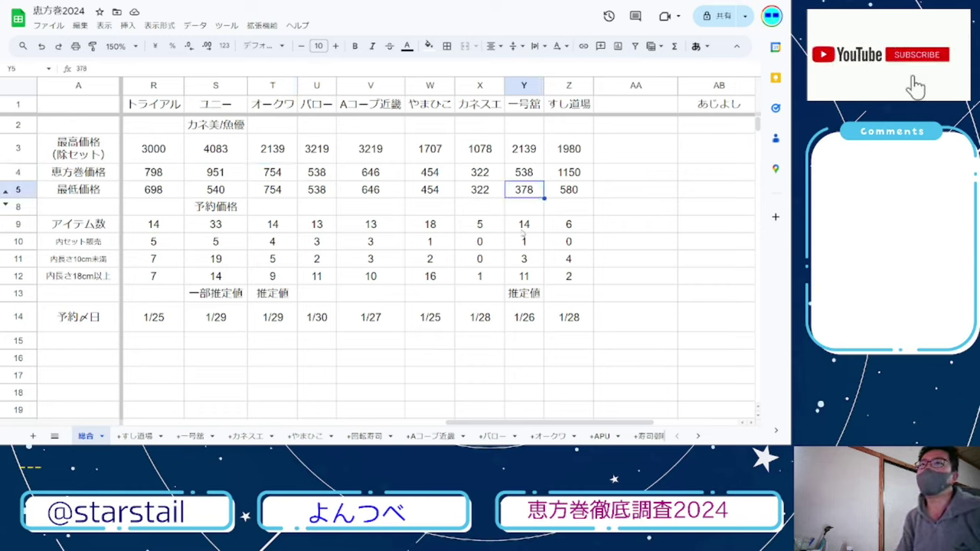
{"action": "left_click_drag", "start_coordinate": [514, 424], "coordinate": [418, 385]}
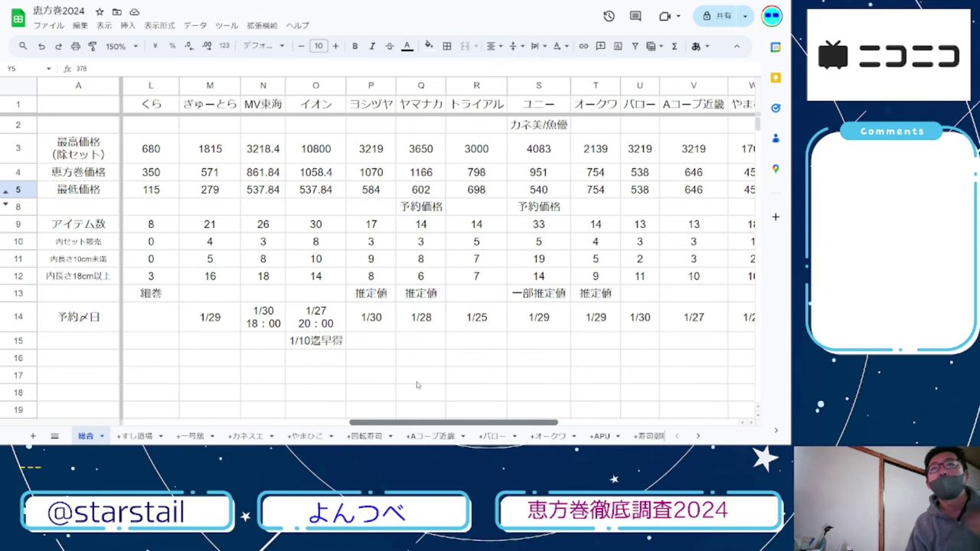
Examine 一号舘's アイテム数, set-sale count and length-based item counts in rows 9 to 12 of the 総合 sheet
{"action": "left_click_drag", "start_coordinate": [417, 385], "coordinate": [427, 386]}
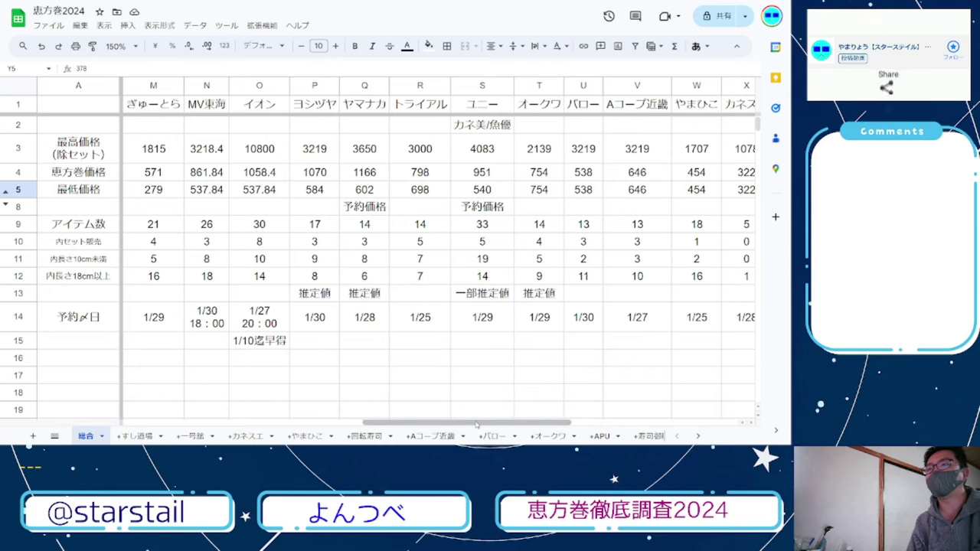
{"action": "left_click_drag", "start_coordinate": [479, 421], "coordinate": [541, 417]}
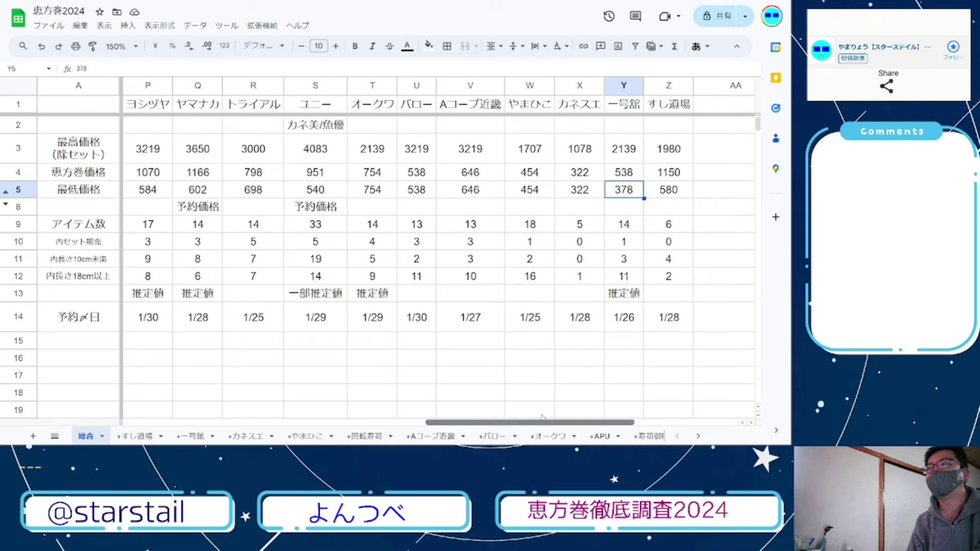
{"action": "left_click", "coordinate": [620, 229]}
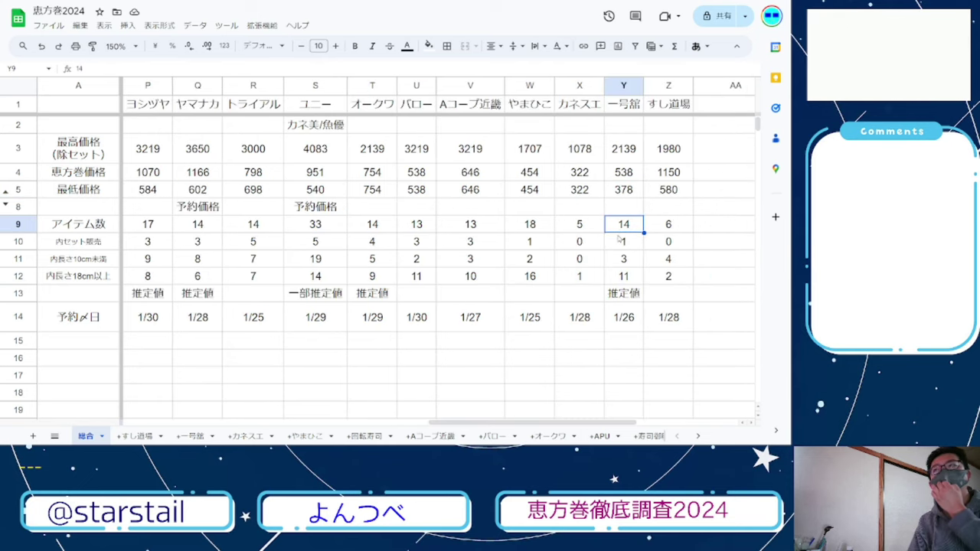
{"action": "left_click", "coordinate": [190, 435]}
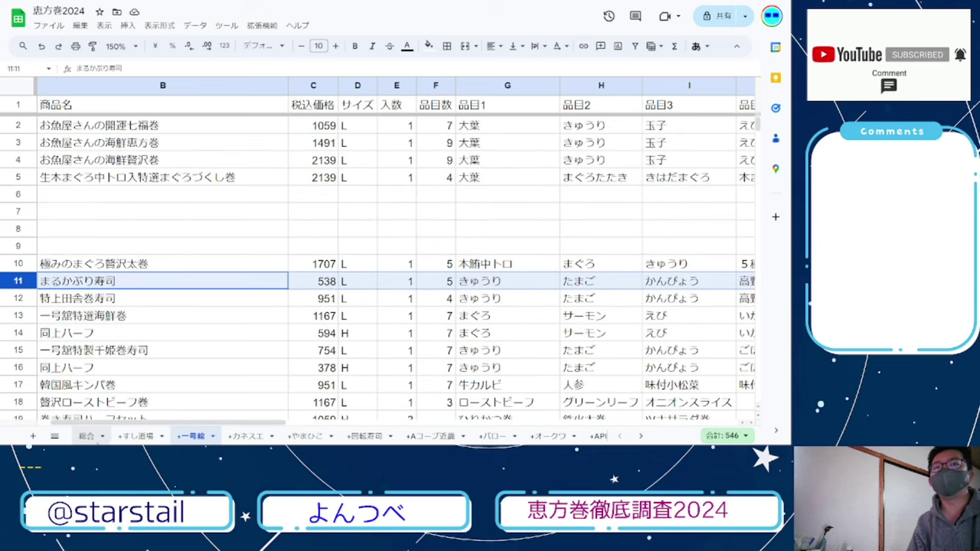
{"action": "left_click", "coordinate": [85, 435]}
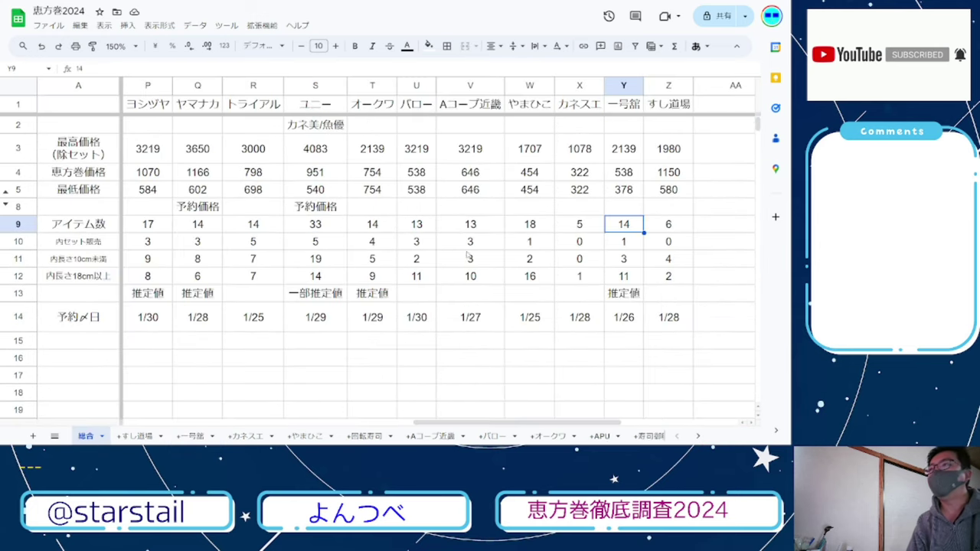
{"action": "left_click", "coordinate": [624, 242]}
{"action": "left_click", "coordinate": [627, 259]}
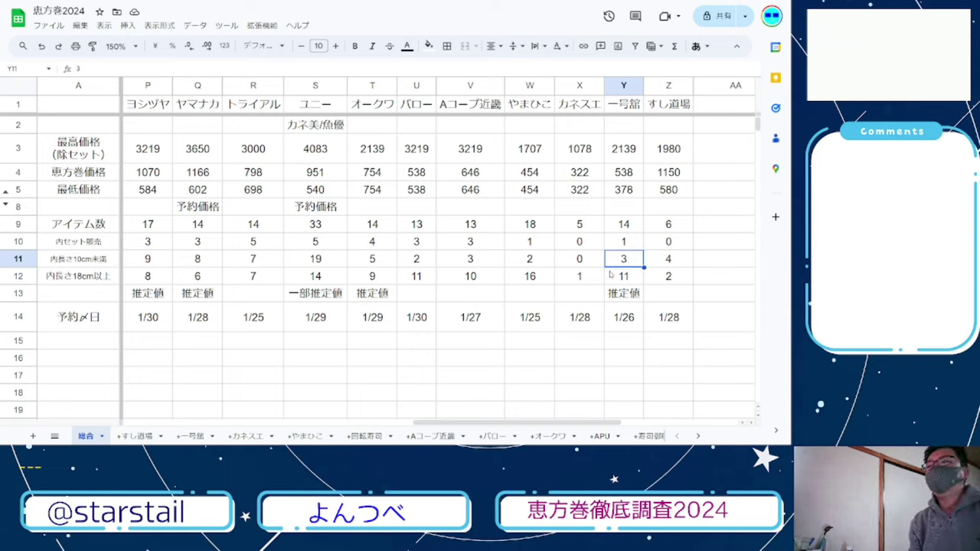
{"action": "left_click", "coordinate": [619, 276]}
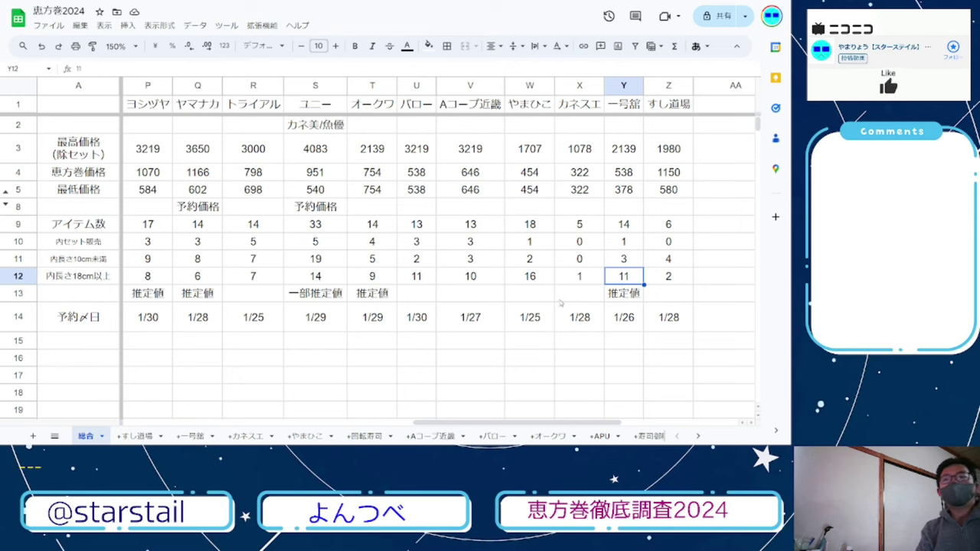
Compare the 一号舘 column with the ユニー and トライアル columns in the 総合 sheet
{"action": "left_click_drag", "start_coordinate": [548, 424], "coordinate": [596, 433]}
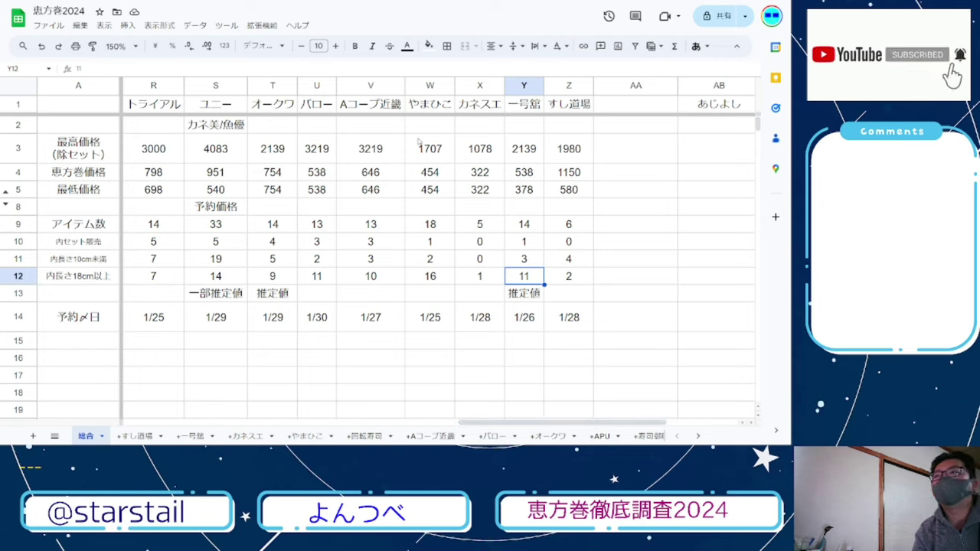
{"action": "left_click", "coordinate": [523, 85]}
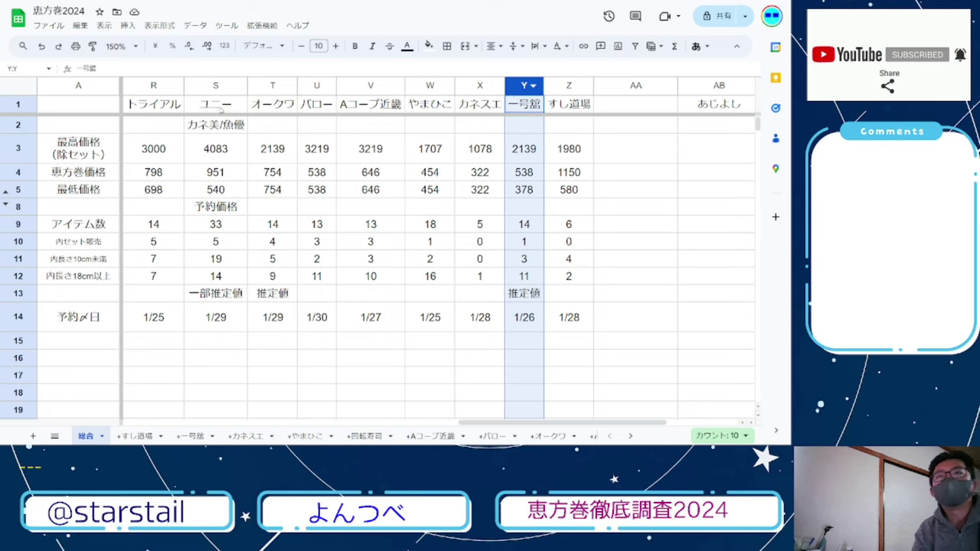
{"action": "left_click", "coordinate": [214, 82]}
{"action": "left_click", "coordinate": [146, 88]}
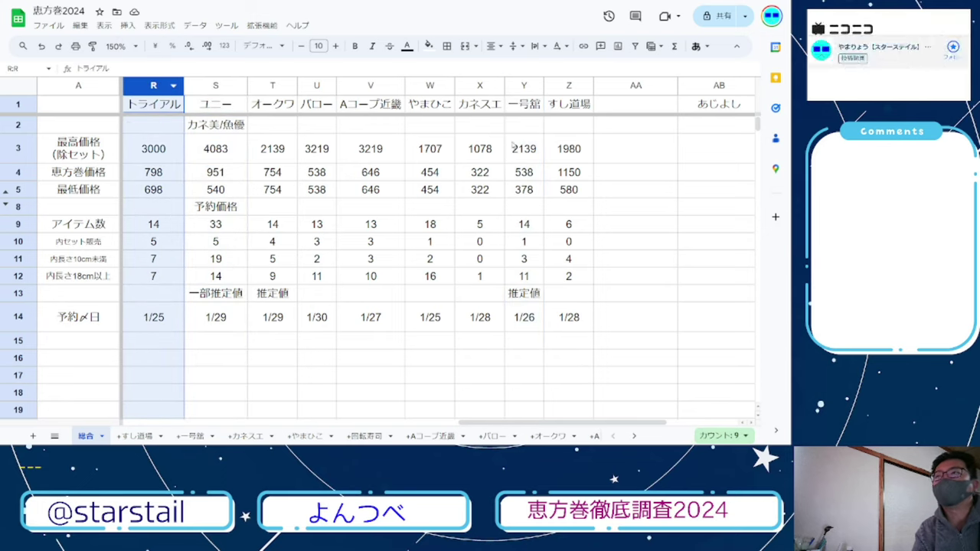
{"action": "left_click", "coordinate": [518, 85]}
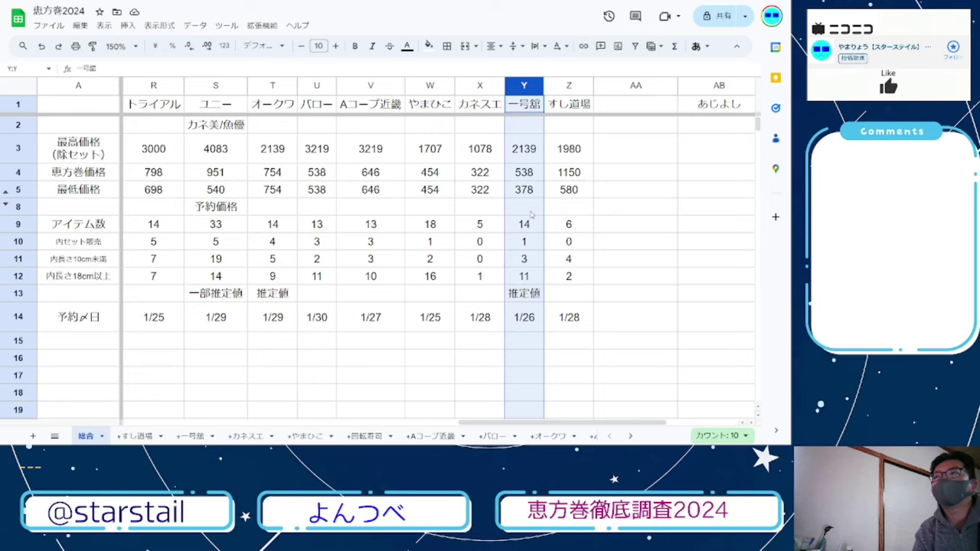
Compare 最低価格 across the stores from 一号舘 back to ヨシヅヤ, ending on the ヨシヅヤ column
{"action": "left_click", "coordinate": [534, 196]}
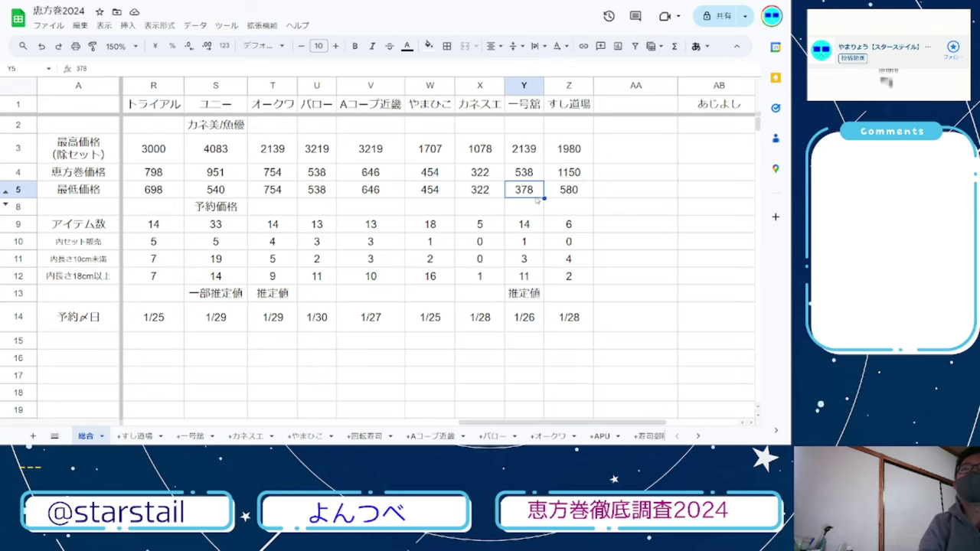
{"action": "key", "text": "Left"}
{"action": "key", "text": "Left"}
{"action": "key", "text": "Left"}
{"action": "key", "text": "Left"}
{"action": "key", "text": "Left"}
{"action": "key", "text": "Left"}
{"action": "key", "text": "Left"}
{"action": "key", "text": "Left"}
{"action": "key", "text": "Left"}
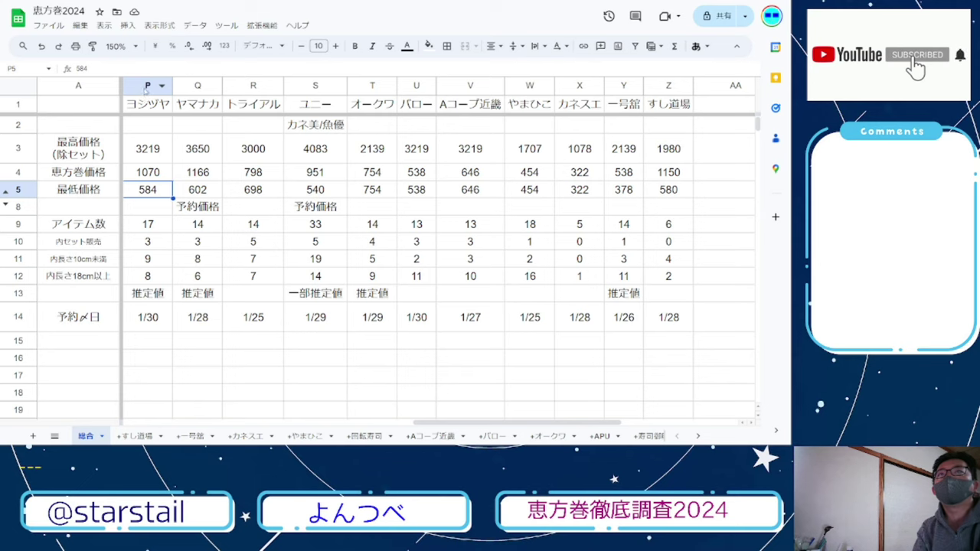
{"action": "scroll", "coordinate": [146, 89], "scroll_direction": "left", "scroll_amount": 1}
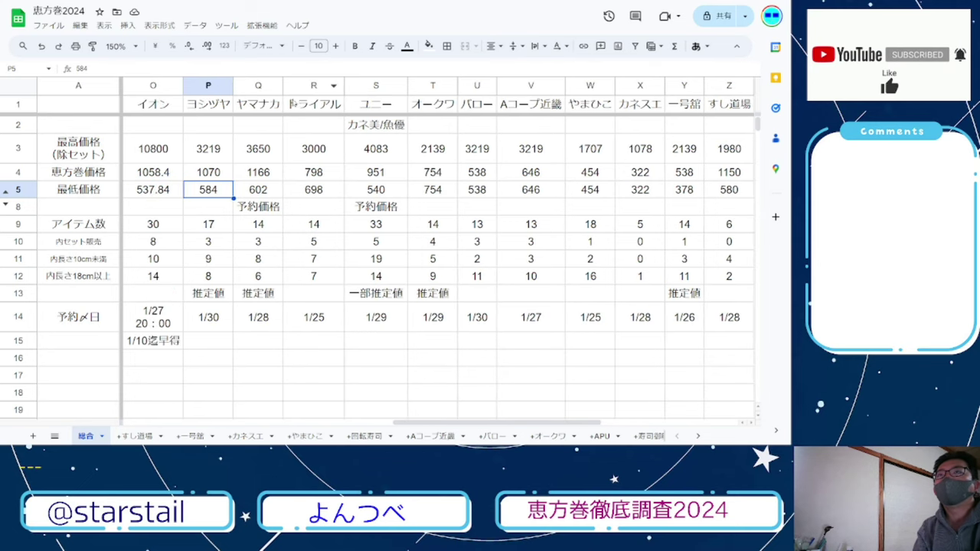
{"action": "left_click", "coordinate": [209, 85]}
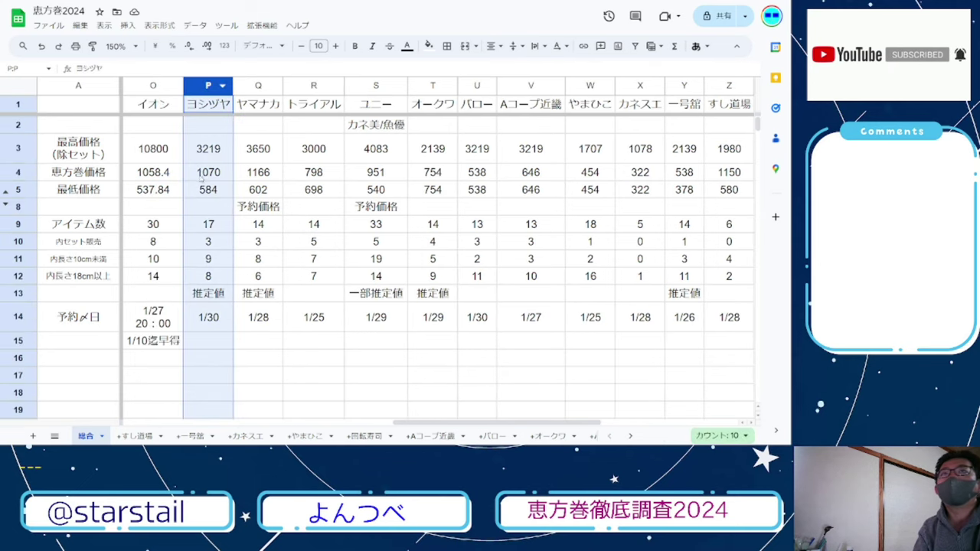
Hide columns N and O, MV東海 and イオン, in the 総合 sheet
{"action": "left_click_drag", "start_coordinate": [443, 422], "coordinate": [366, 420]}
{"action": "left_click_drag", "start_coordinate": [383, 85], "coordinate": [406, 88]}
{"action": "right_click", "coordinate": [420, 91]}
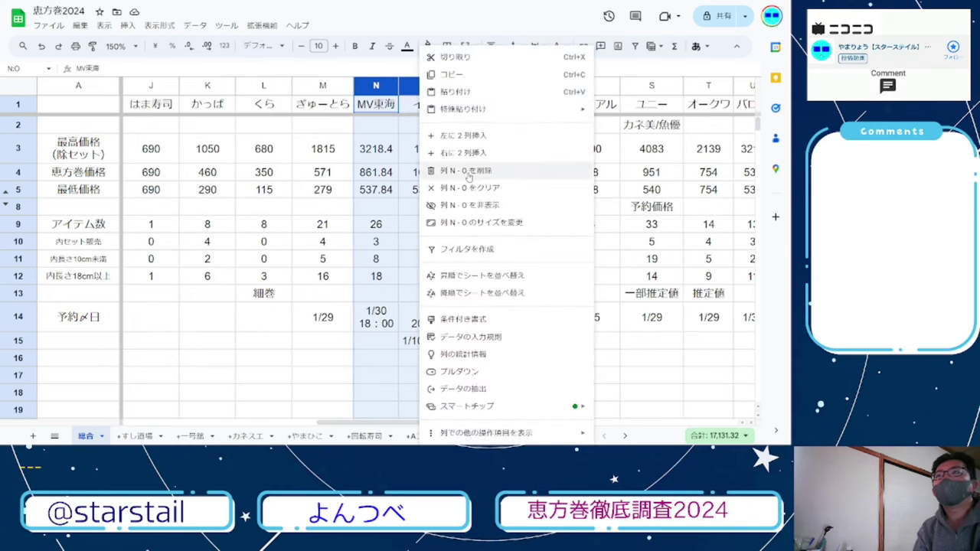
{"action": "left_click", "coordinate": [463, 205]}
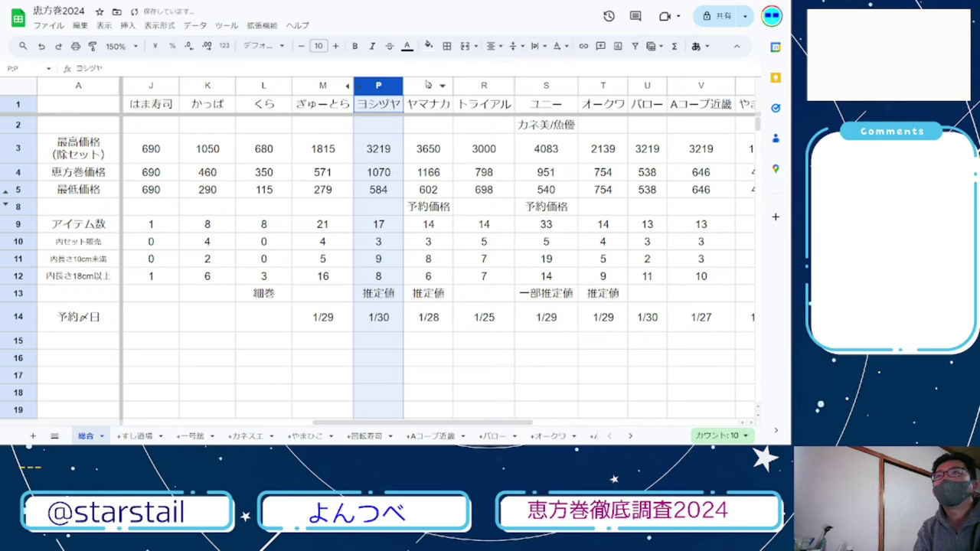
Hide columns Q to W, from ヤマナカ through やまひこ, in the 総合 sheet
{"action": "left_click_drag", "start_coordinate": [428, 86], "coordinate": [357, 87]}
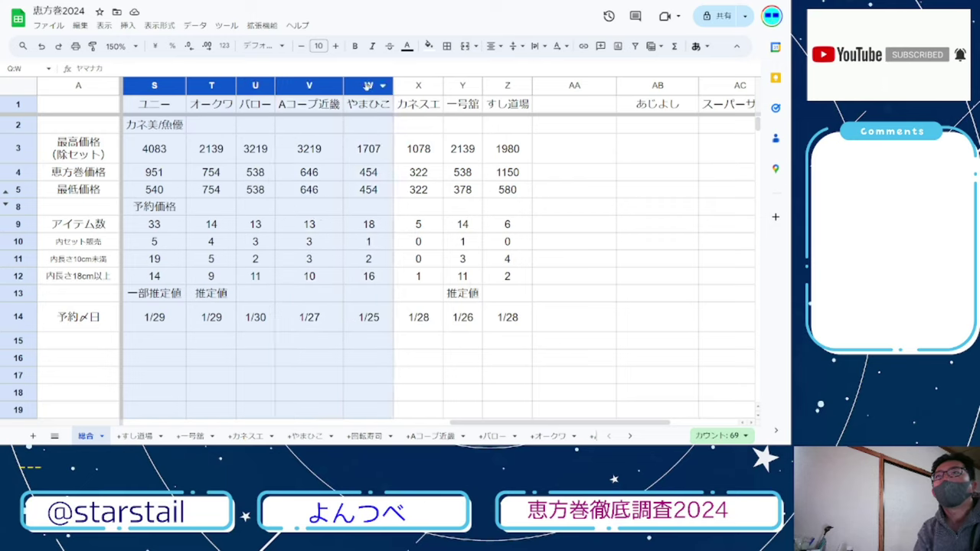
{"action": "right_click", "coordinate": [367, 87]}
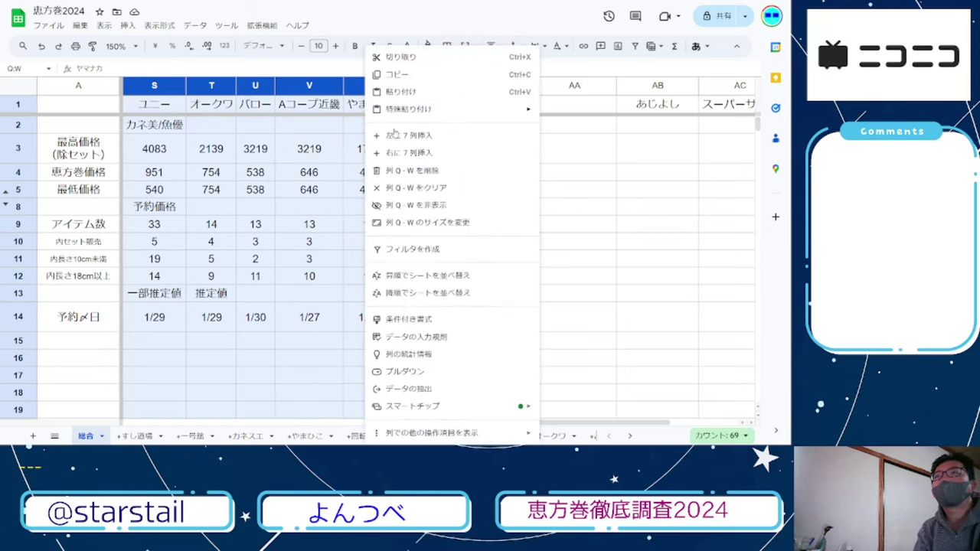
{"action": "left_click", "coordinate": [415, 205]}
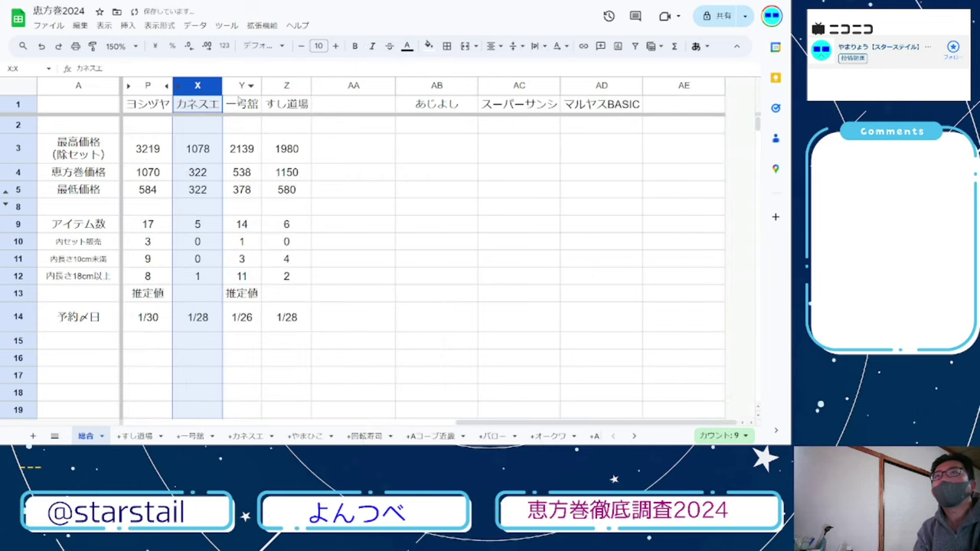
Compare 最高価格 in row 3 across ぎゅーとら, ヨシヅヤ, カネスエ and 一号舘
{"action": "left_click", "coordinate": [184, 153]}
{"action": "key", "text": "Left"}
{"action": "key", "text": "Left"}
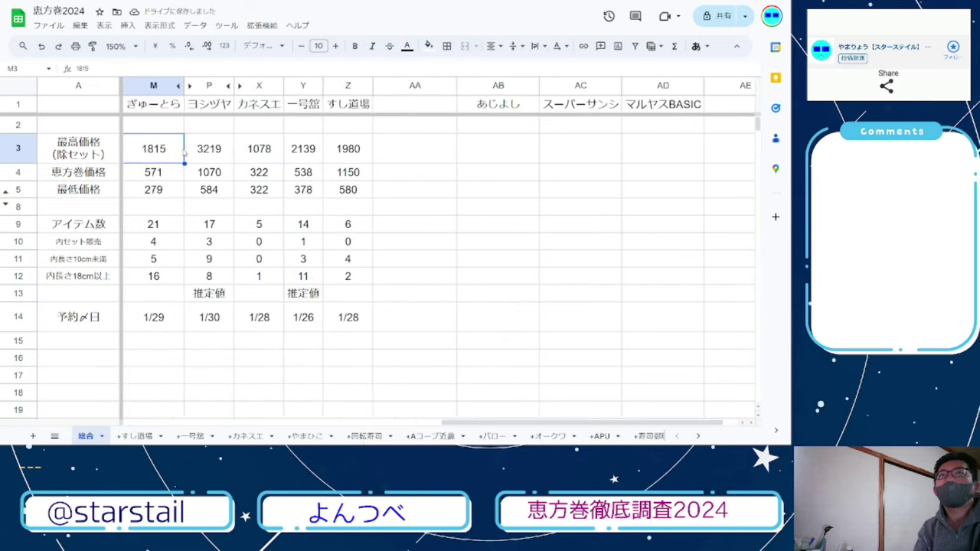
{"action": "key", "text": "Left"}
{"action": "left_click", "coordinate": [209, 149]}
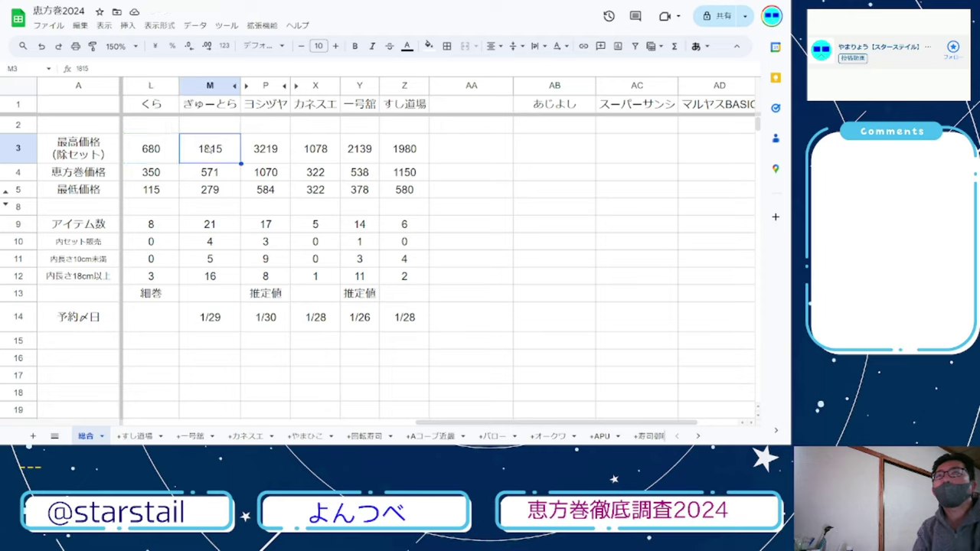
{"action": "key", "text": "Right"}
{"action": "key", "text": "Right"}
{"action": "key", "text": "Left"}
{"action": "key", "text": "Right"}
{"action": "key", "text": "Right"}
Compare the item counts of カネスエ and 一号舘 in rows 9 to 12, including items 18 cm or longer
{"action": "key", "text": "Down"}
{"action": "key", "text": "Down"}
{"action": "key", "text": "Down"}
{"action": "key", "text": "Down"}
{"action": "key", "text": "Down"}
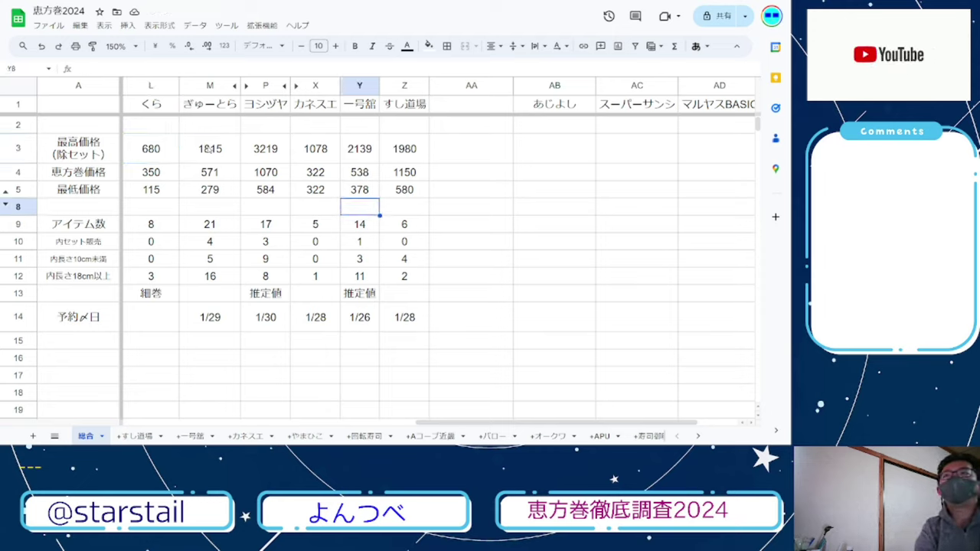
{"action": "key", "text": "Up"}
{"action": "key", "text": "Left"}
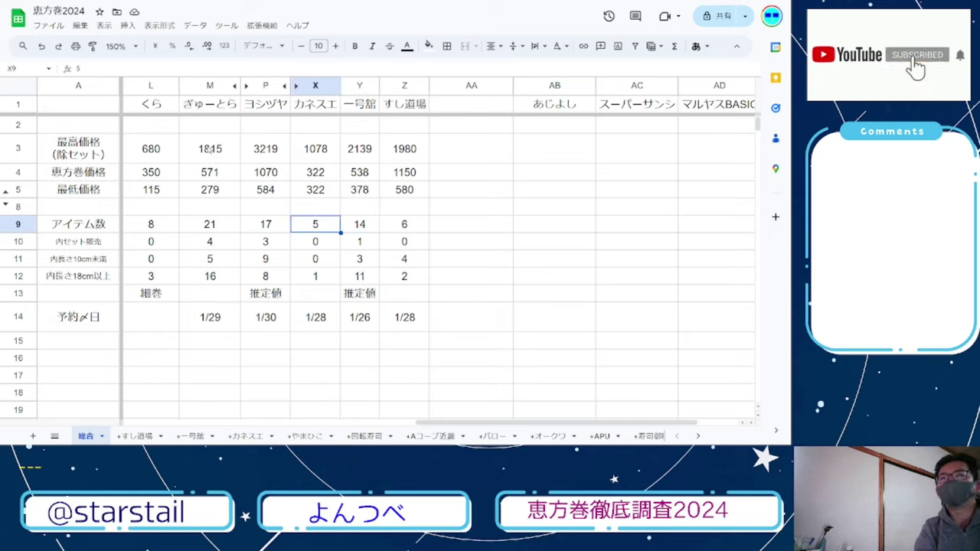
{"action": "key", "text": "Down"}
{"action": "key", "text": "Down"}
{"action": "key", "text": "Down"}
{"action": "key", "text": "Down"}
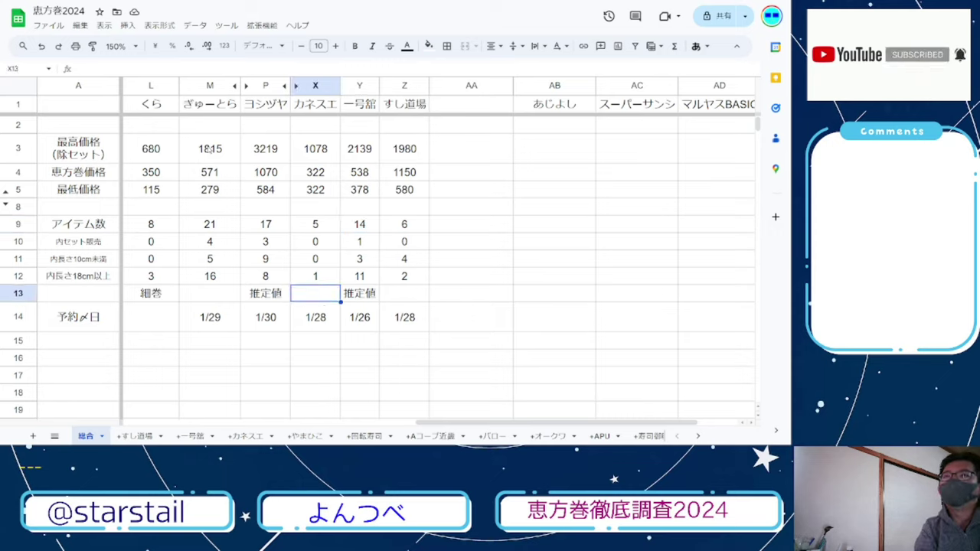
{"action": "key", "text": "Up"}
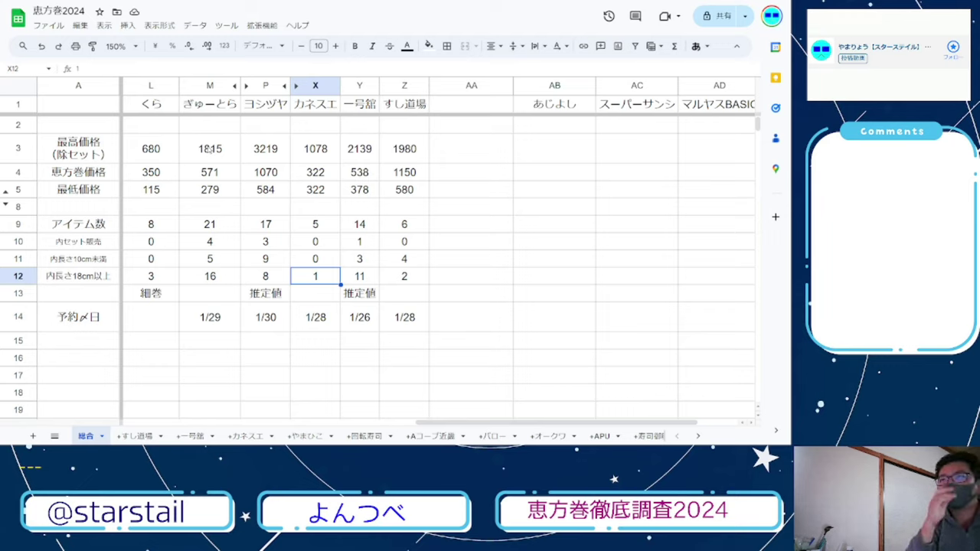
{"action": "key", "text": "Right"}
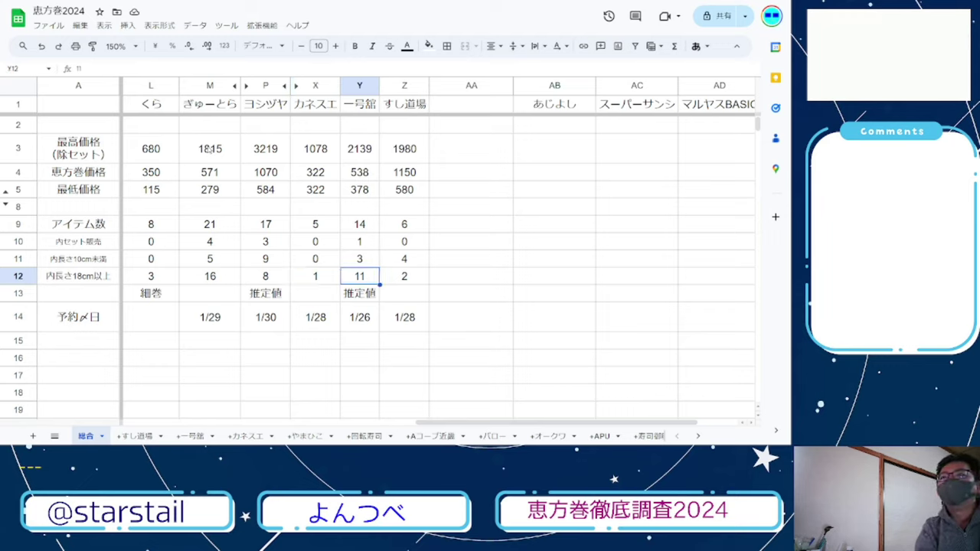
Review the whole 一号舘 column, from its prices down to its item counts, against the remaining visible stores
{"action": "key", "text": "Up"}
{"action": "key", "text": "Up"}
{"action": "key", "text": "Up"}
{"action": "key", "text": "Up"}
{"action": "key", "text": "Up"}
{"action": "key", "text": "Up"}
{"action": "key", "text": "Up"}
{"action": "key", "text": "Up"}
{"action": "key", "text": "Up"}
{"action": "key", "text": "Down"}
{"action": "key", "text": "Down"}
{"action": "key", "text": "Down"}
{"action": "key", "text": "Down"}
{"action": "key", "text": "Down"}
{"action": "key", "text": "Down"}
{"action": "key", "text": "Down"}
{"action": "key", "text": "Down"}
{"action": "key", "text": "Down"}
{"action": "key", "text": "Down"}
{"action": "key", "text": "Down"}
{"action": "key", "text": "Down"}
{"action": "key", "text": "Down"}
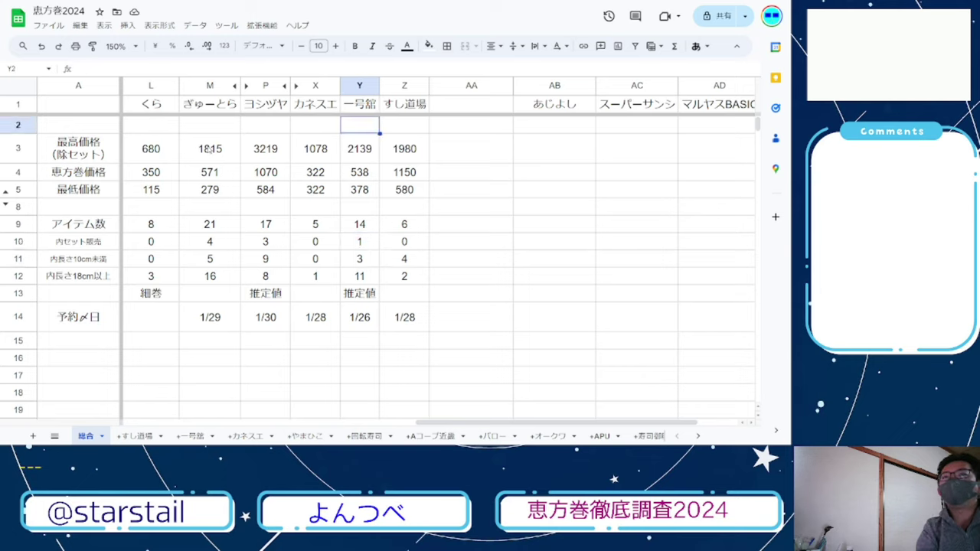
{"action": "key", "text": "Down"}
{"action": "key", "text": "Up"}
{"action": "key", "text": "Up"}
{"action": "key", "text": "Up"}
{"action": "key", "text": "Up"}
{"action": "key", "text": "Up"}
{"action": "key", "text": "Up"}
{"action": "key", "text": "Up"}
{"action": "key", "text": "Up"}
{"action": "key", "text": "Up"}
{"action": "key", "text": "Up"}
{"action": "key", "text": "Up"}
{"action": "key", "text": "Up"}
{"action": "key", "text": "Up"}
{"action": "key", "text": "Up"}
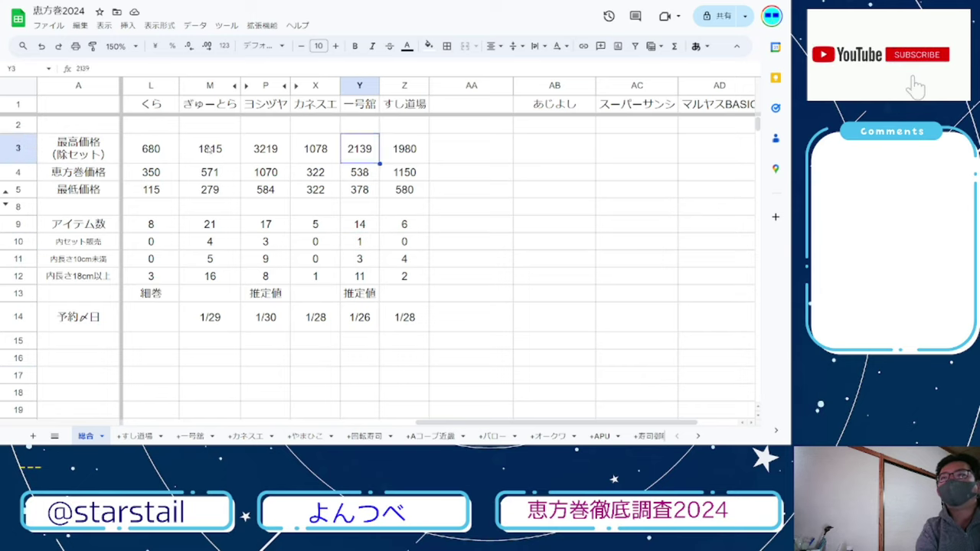